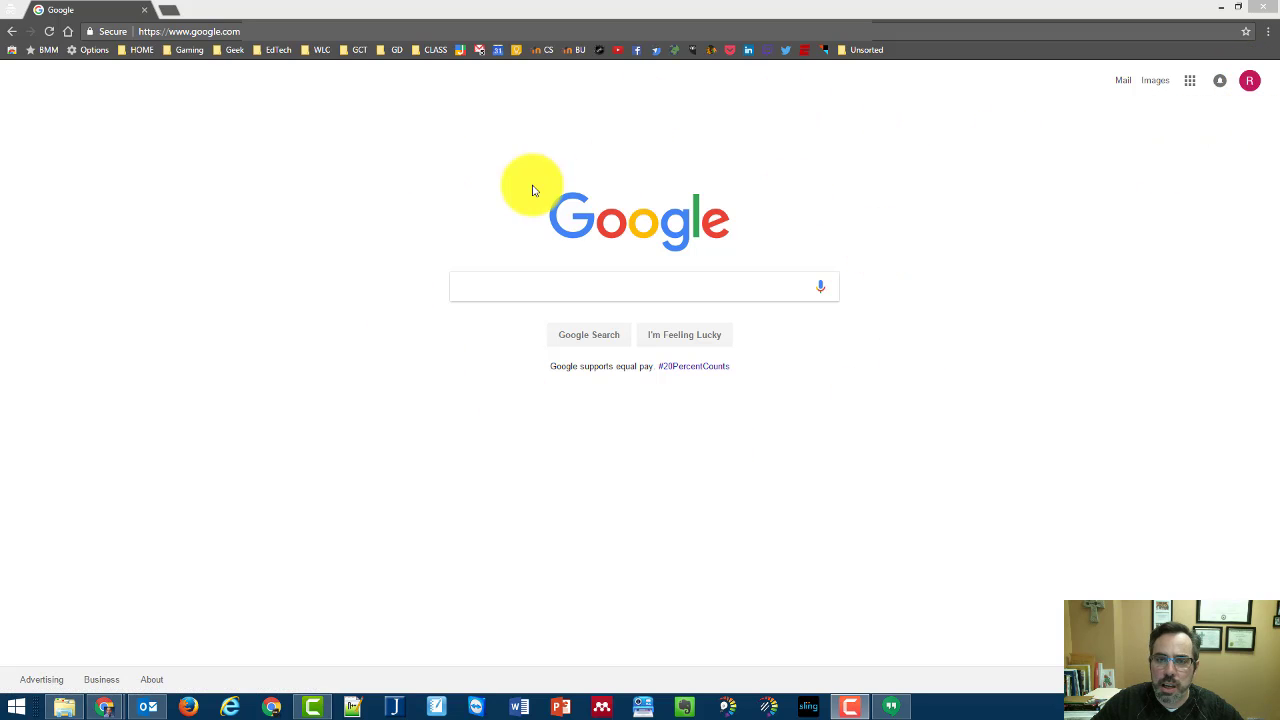
Open the Google apps grid from the top right of the Google homepage
{"action": "left_click", "coordinate": [1189, 84]}
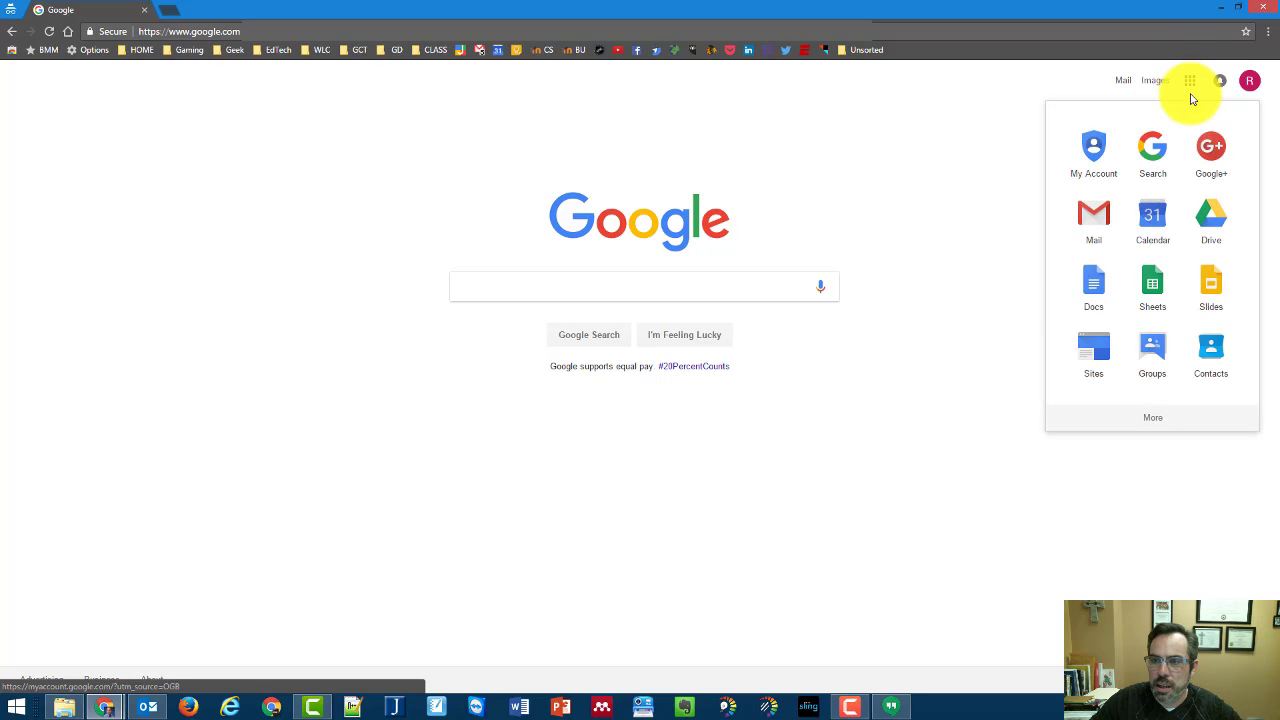
Launch Drive, dismiss the Team Drives popup, and delete the Getting started file
{"action": "left_click", "coordinate": [1221, 230]}
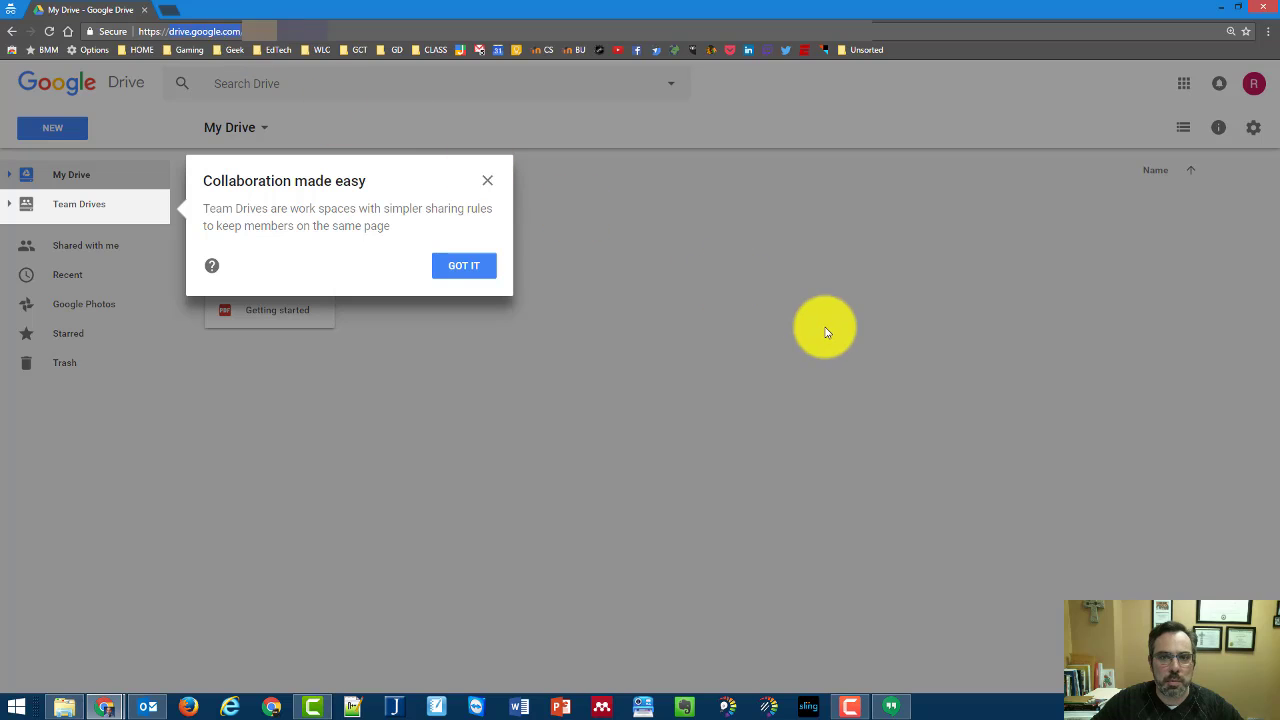
{"action": "left_click", "coordinate": [487, 182]}
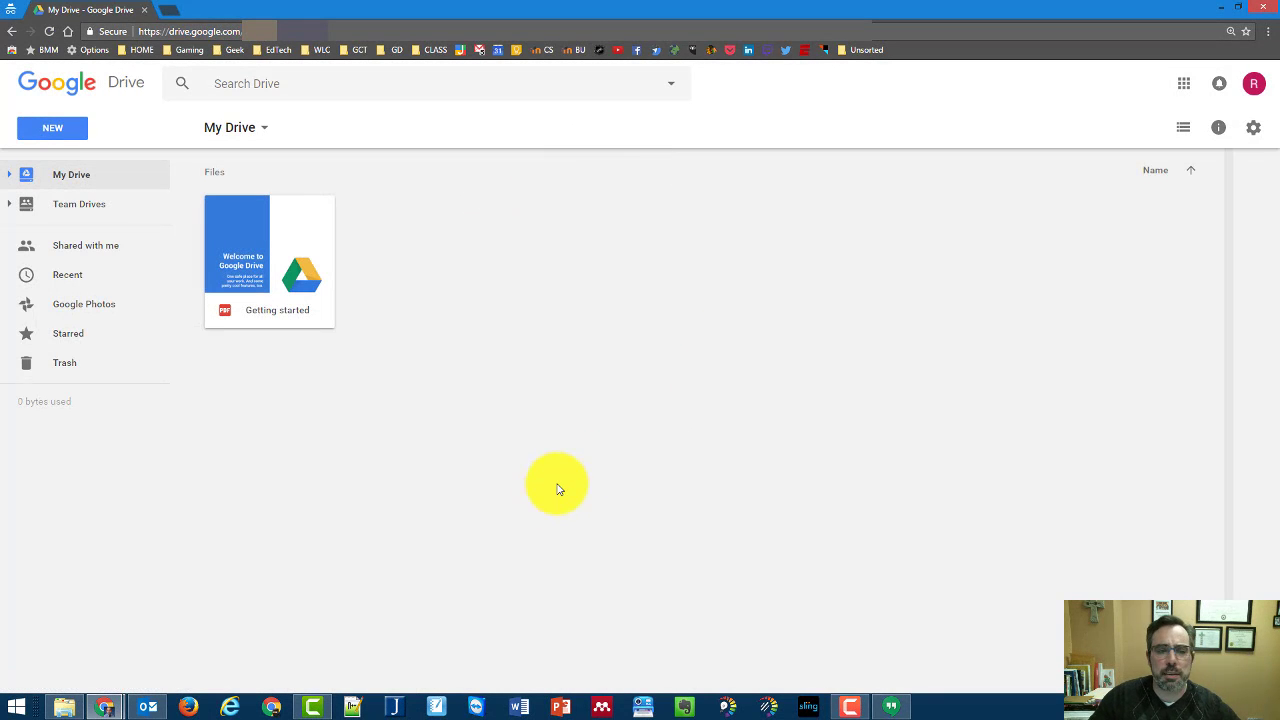
{"action": "left_click", "coordinate": [294, 240]}
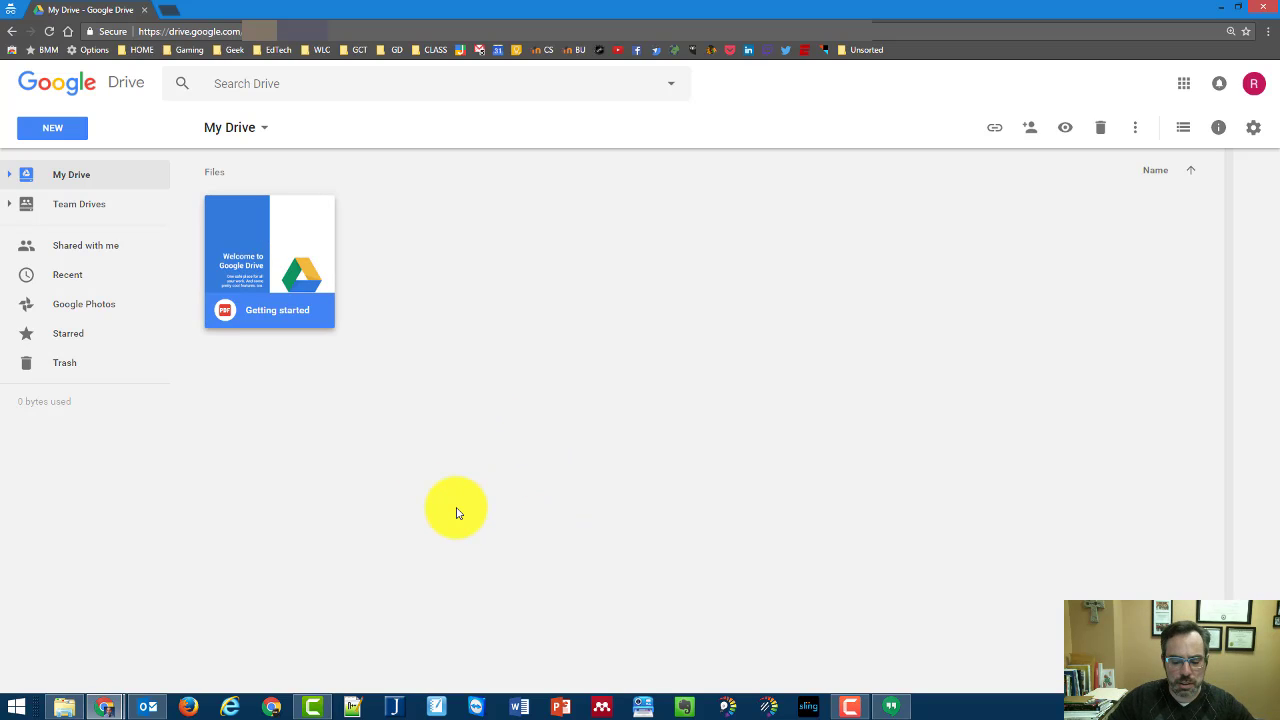
{"action": "key", "text": "Delete"}
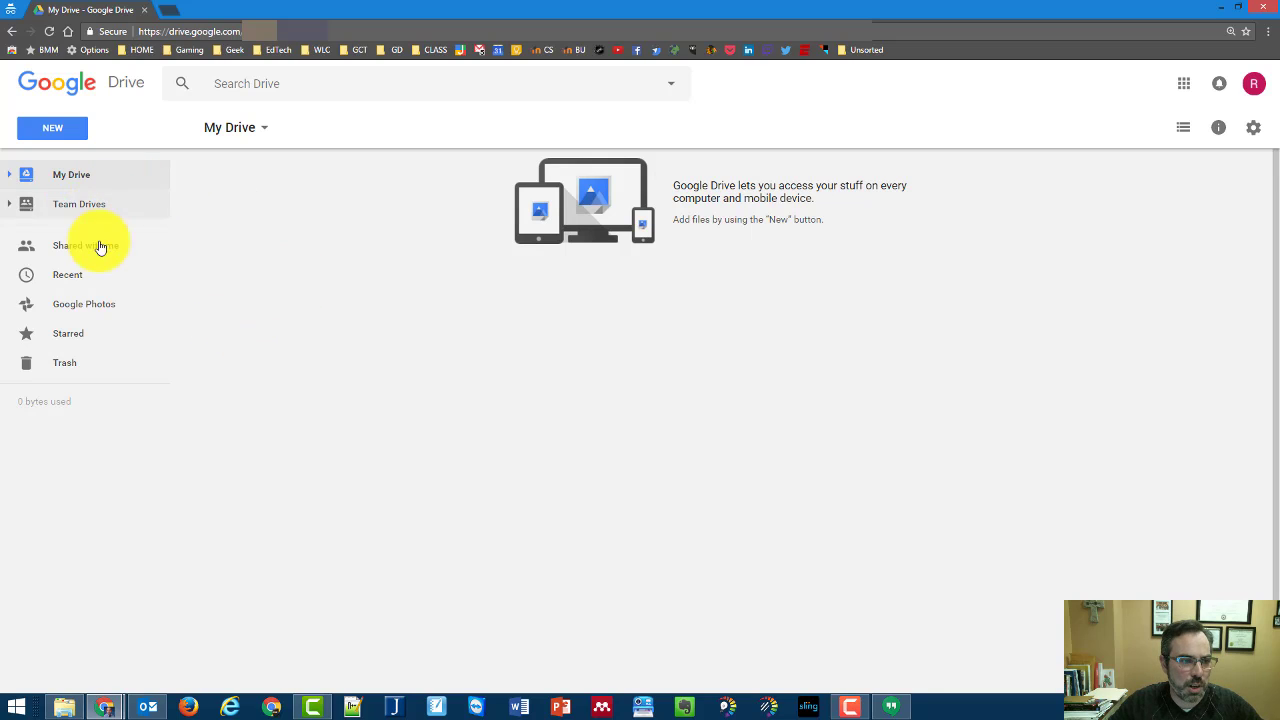
{"action": "left_click", "coordinate": [10, 176]}
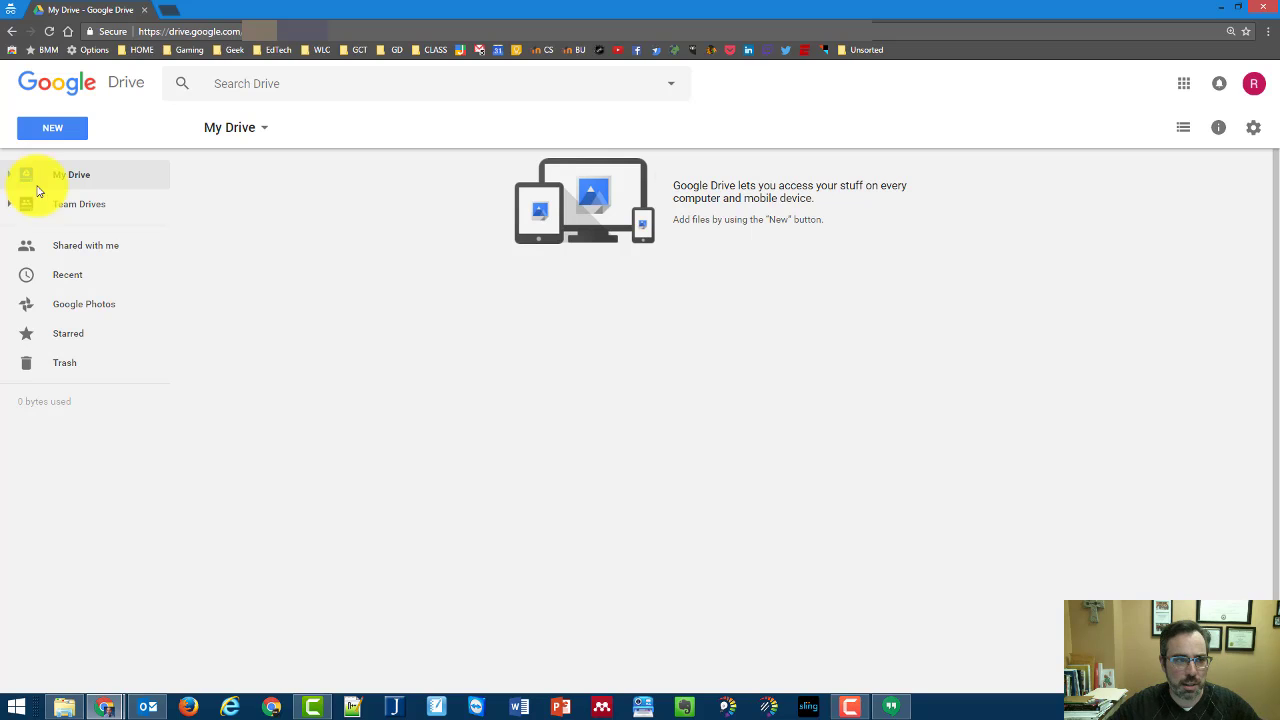
Create a new folder named Portfolio Website in My Drive and open it
{"action": "left_click", "coordinate": [67, 128]}
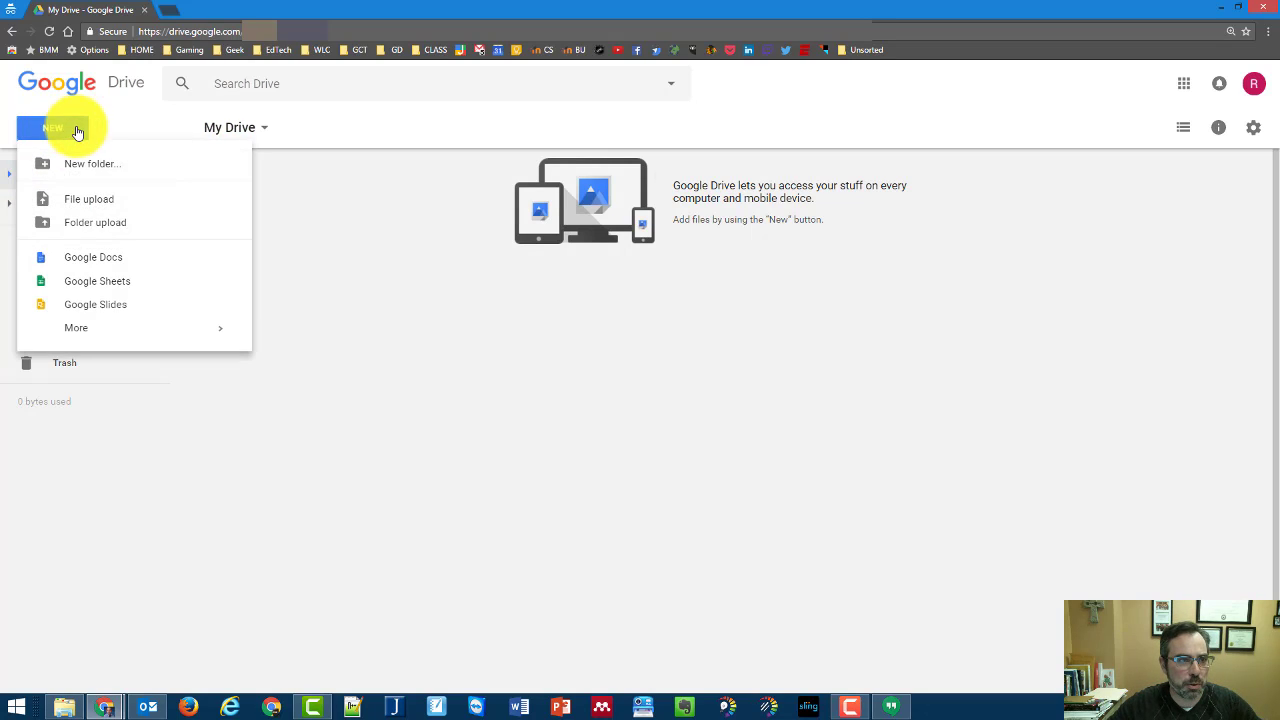
{"action": "left_click", "coordinate": [106, 165]}
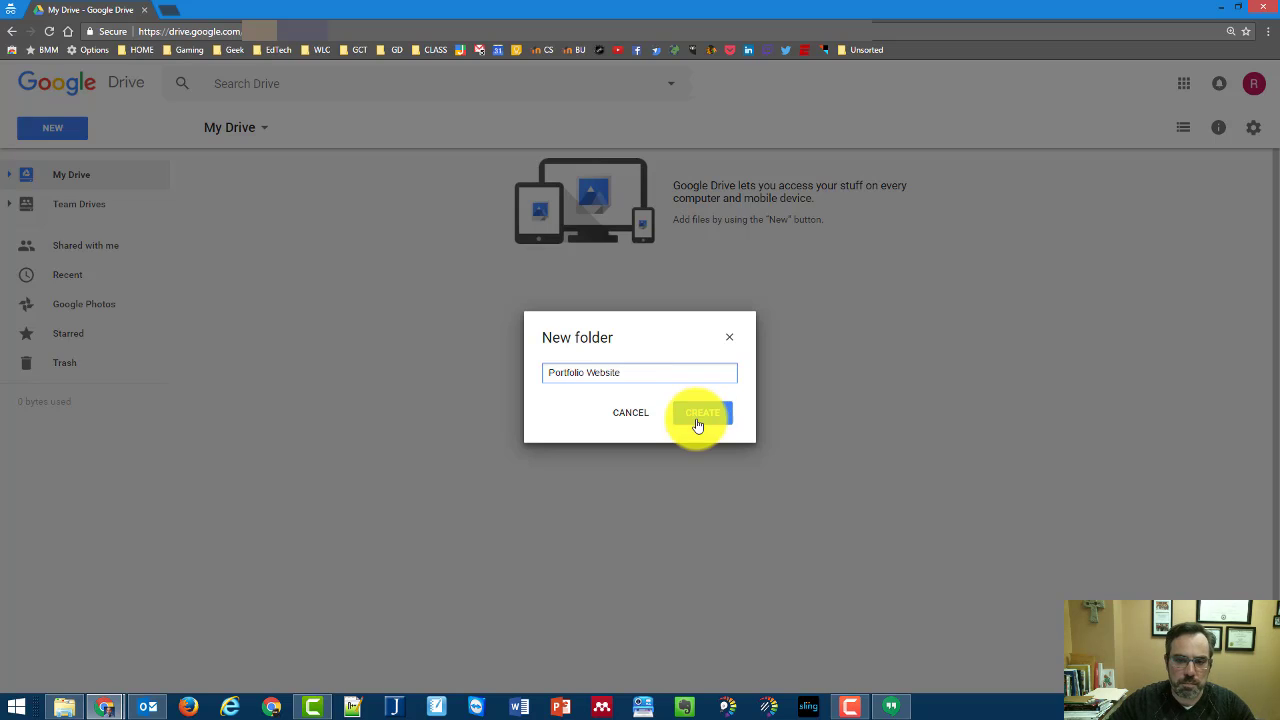
{"action": "left_click", "coordinate": [691, 418]}
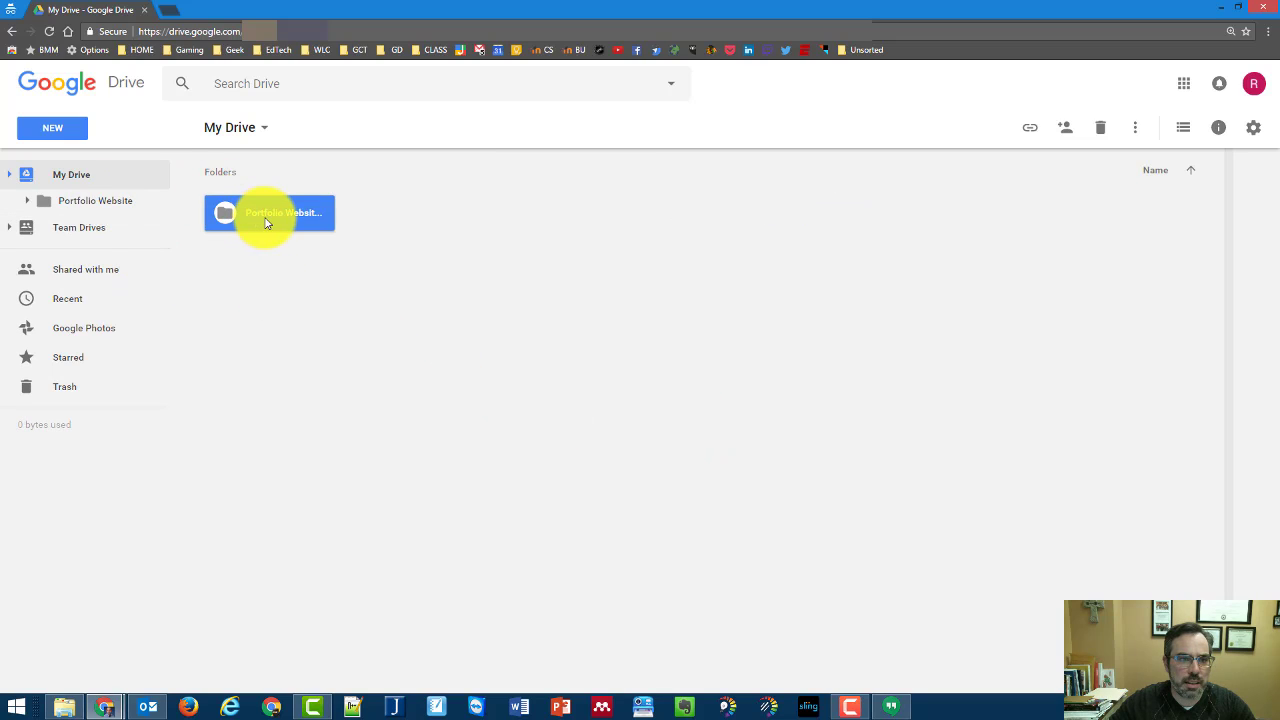
{"action": "double_click", "coordinate": [287, 216]}
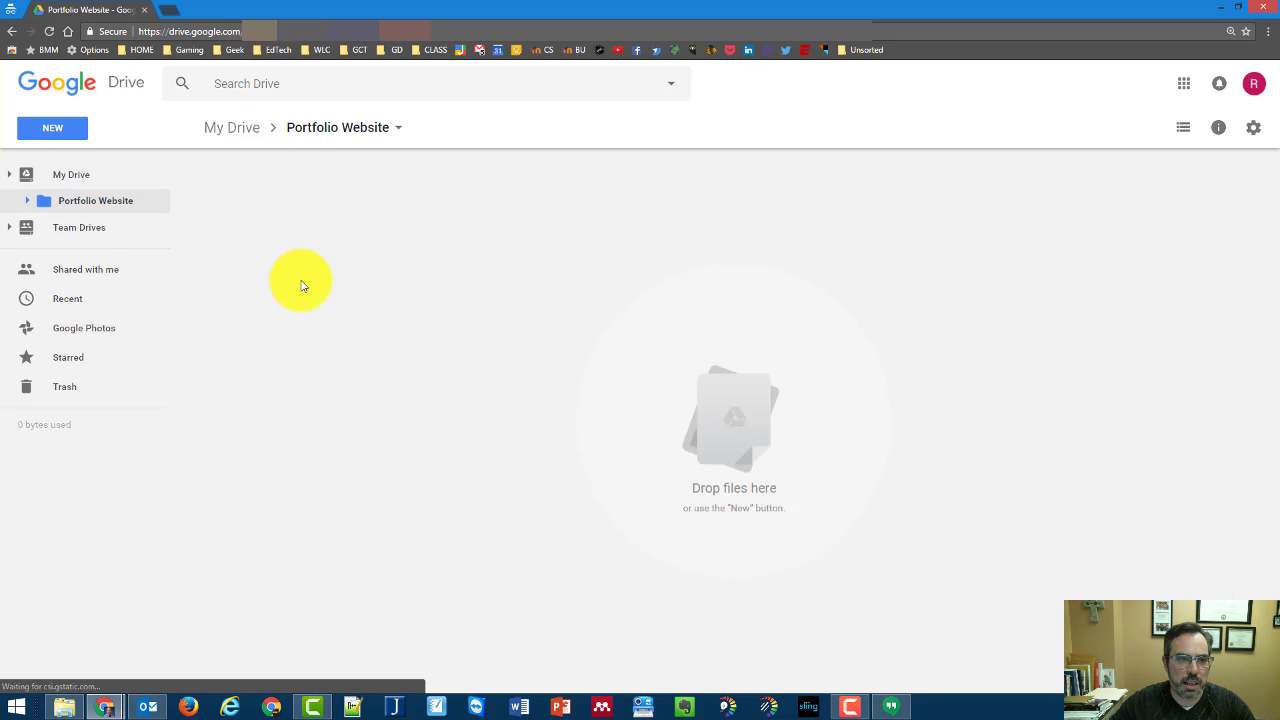
Add subfolders Images and Artifacts inside Portfolio Website
{"action": "left_click", "coordinate": [66, 136]}
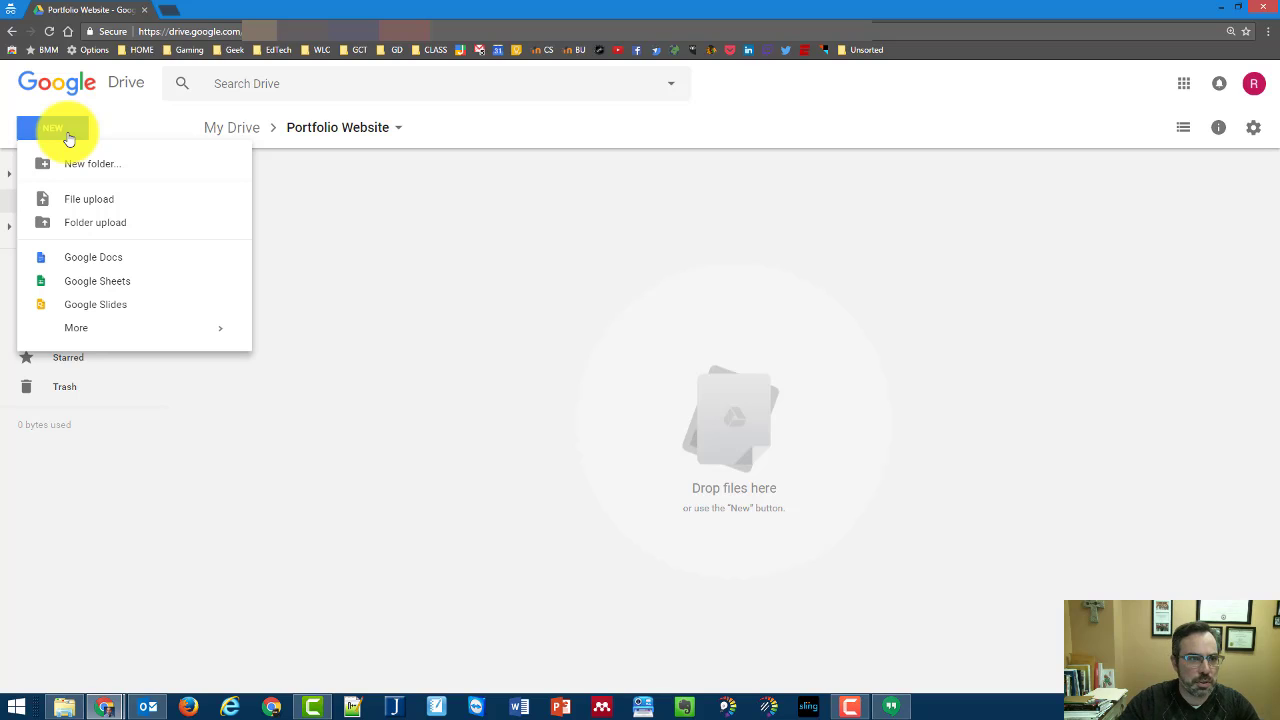
{"action": "left_click", "coordinate": [77, 163]}
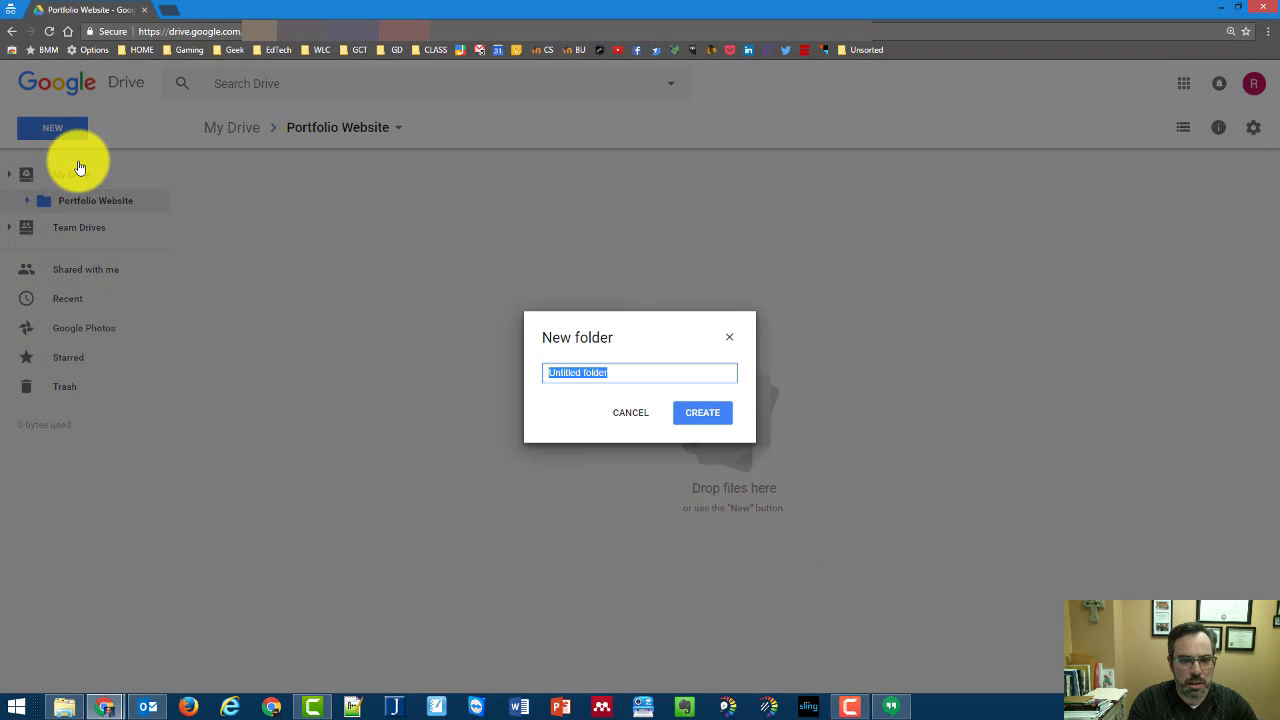
{"action": "type", "text": "Images"}
{"action": "key", "text": "Return"}
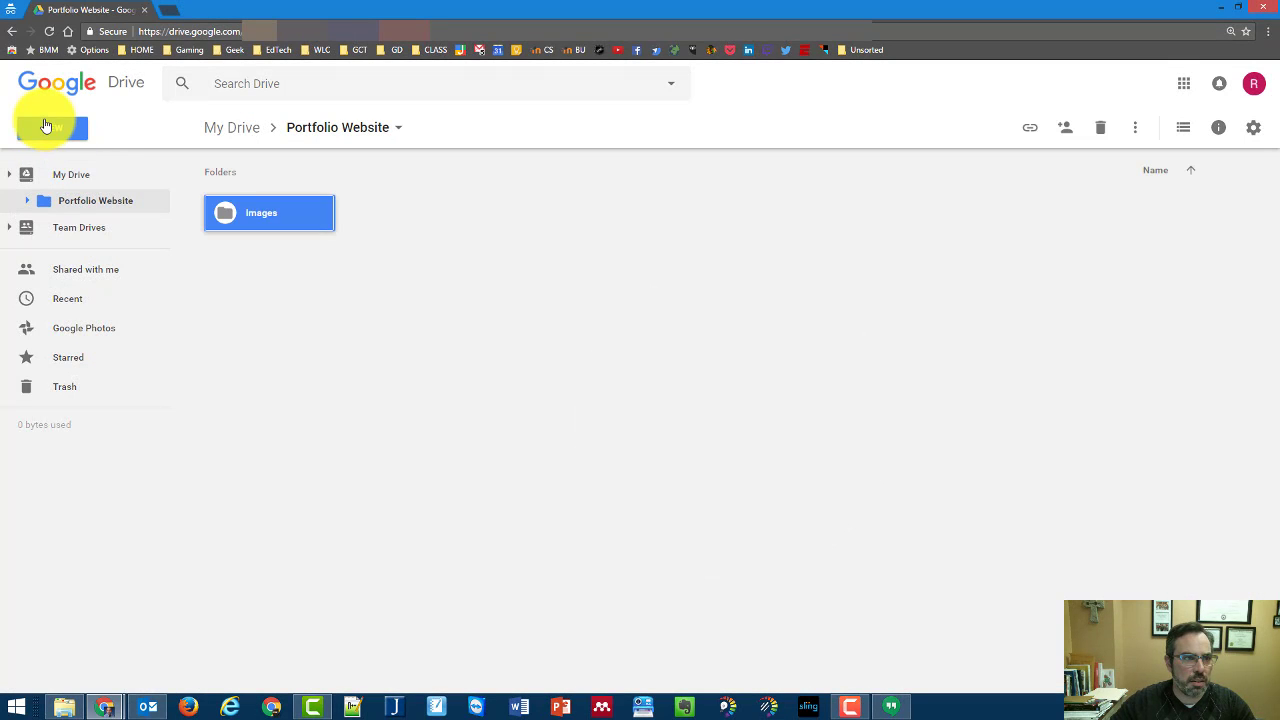
{"action": "left_click", "coordinate": [45, 126]}
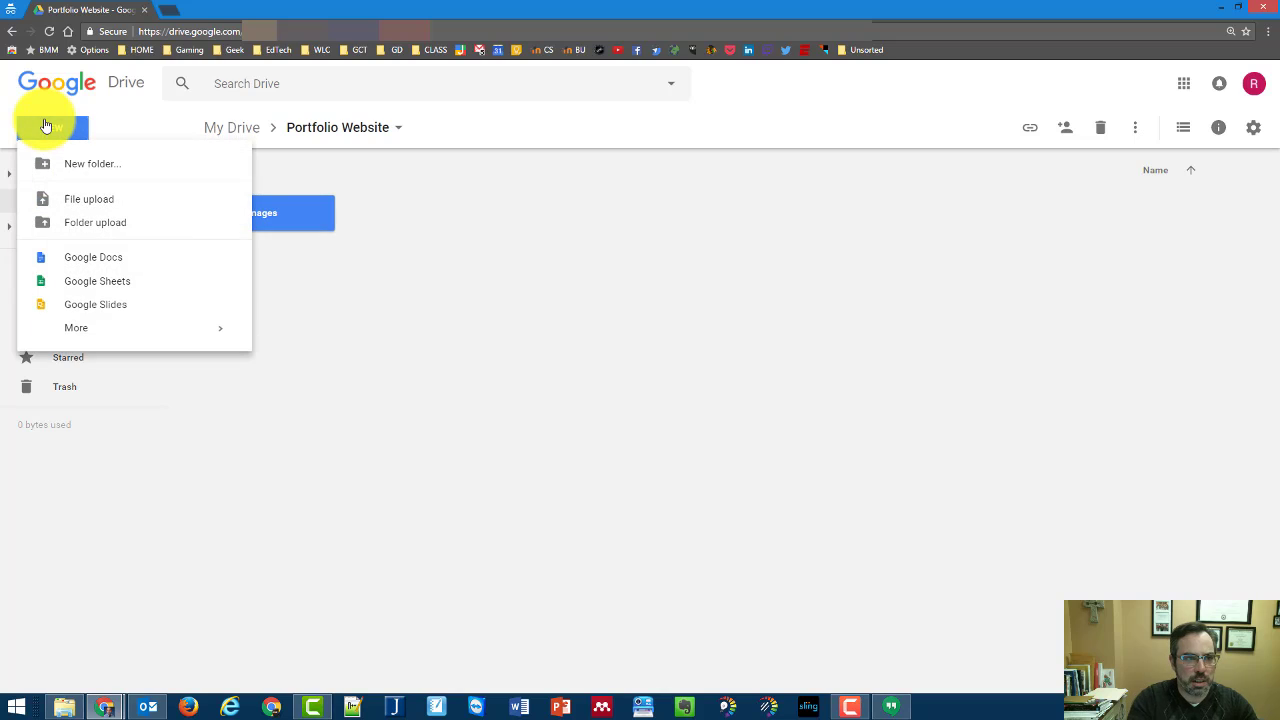
{"action": "left_click", "coordinate": [110, 163]}
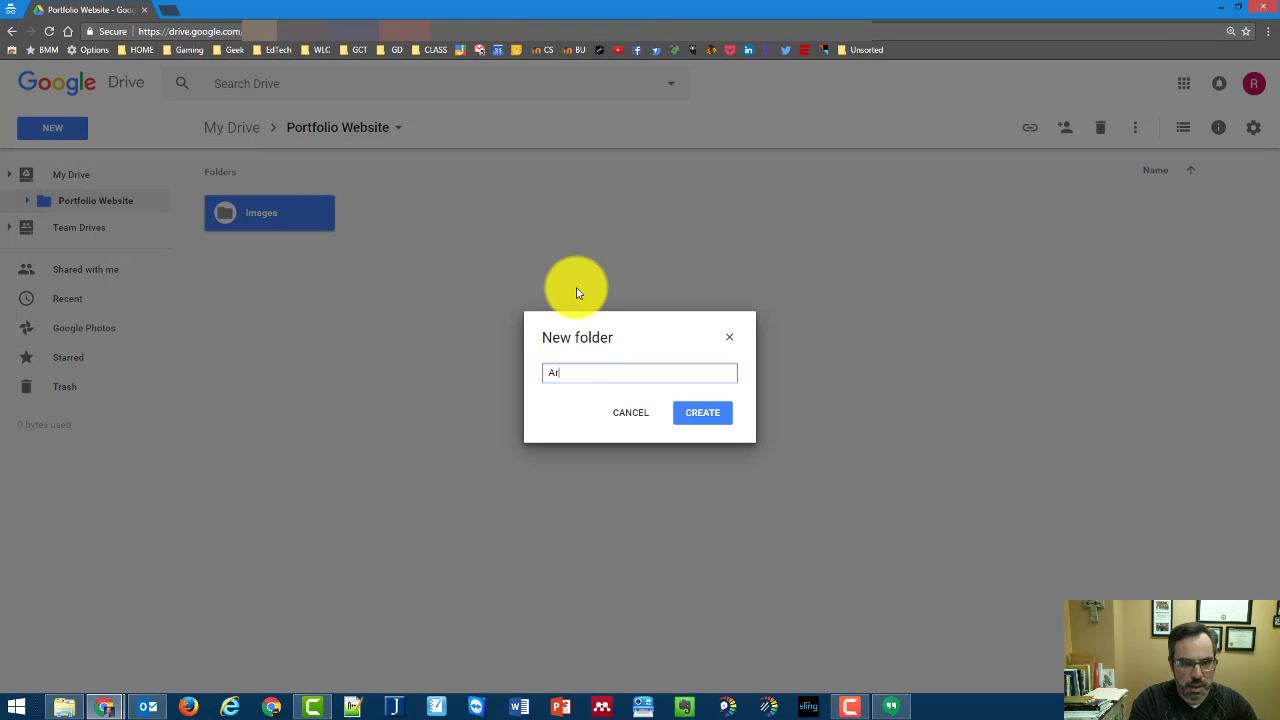
{"action": "type", "text": "Artifacts"}
{"action": "key", "text": "Return"}
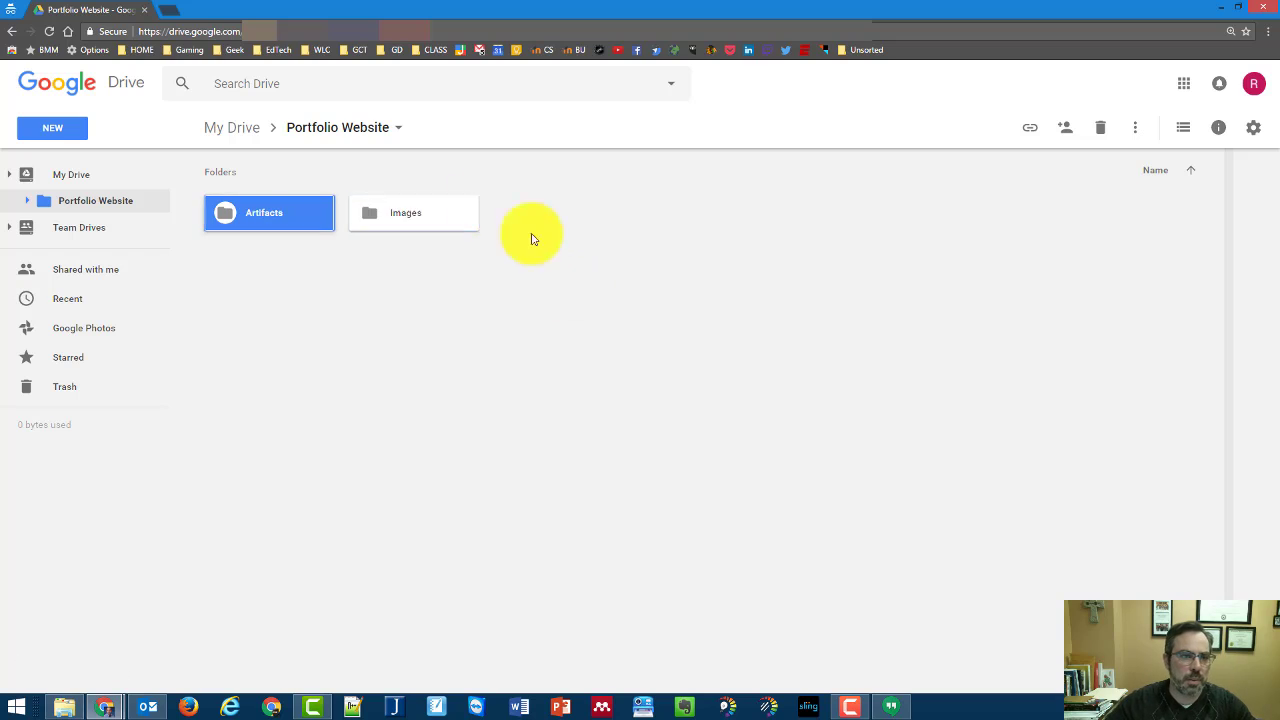
{"action": "left_click", "coordinate": [126, 204]}
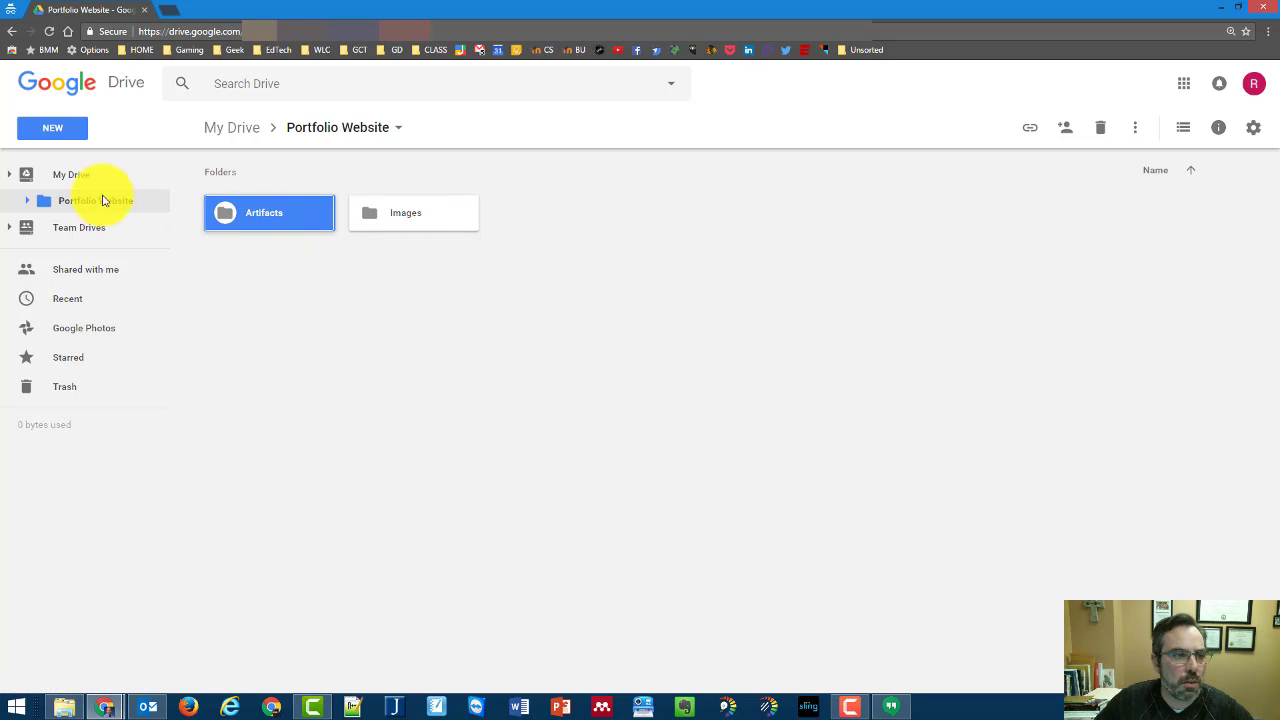
{"action": "left_click", "coordinate": [86, 176]}
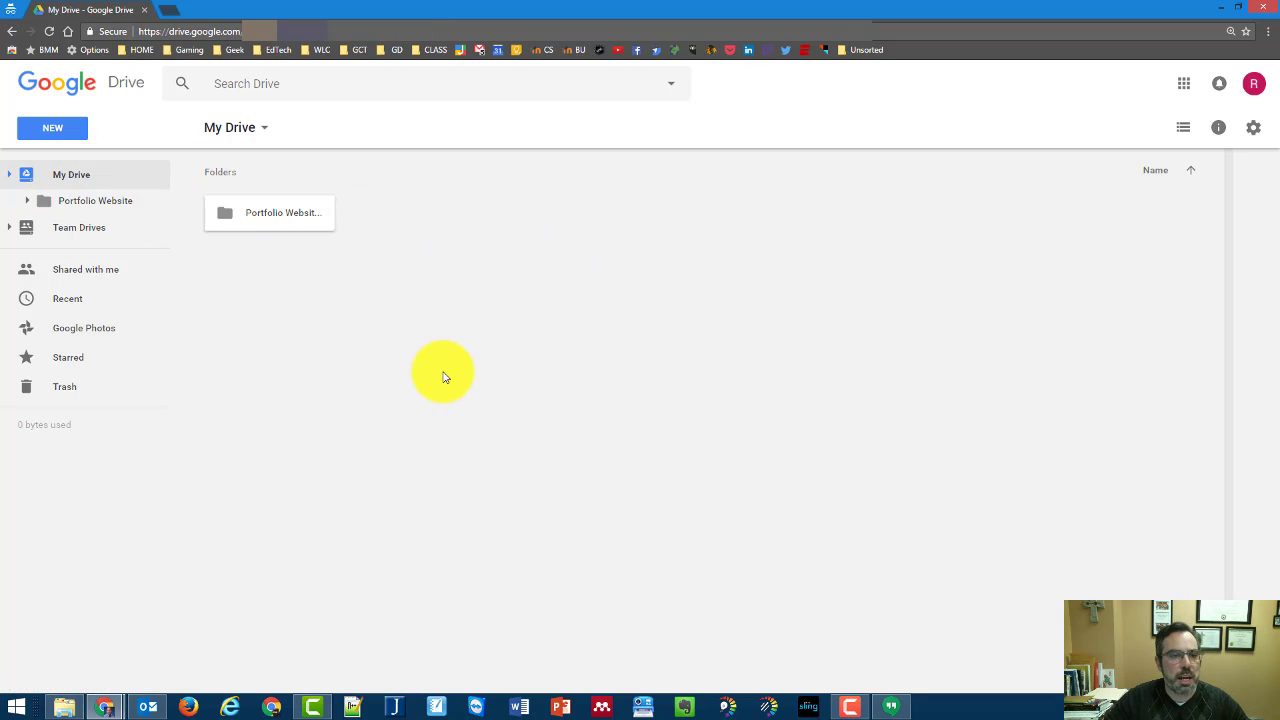
{"action": "left_click", "coordinate": [115, 204]}
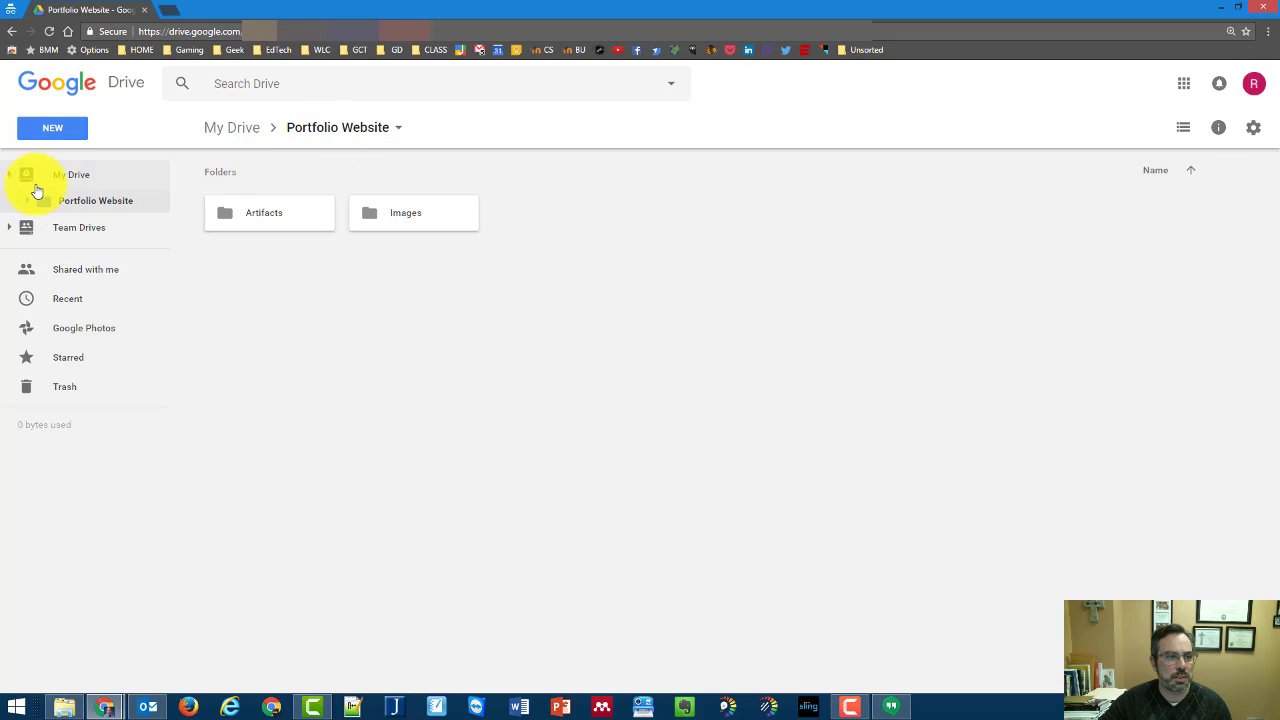
Drag the Example Files MISC folder from File Explorer into Portfolio Website to upload it
{"action": "left_click", "coordinate": [28, 203]}
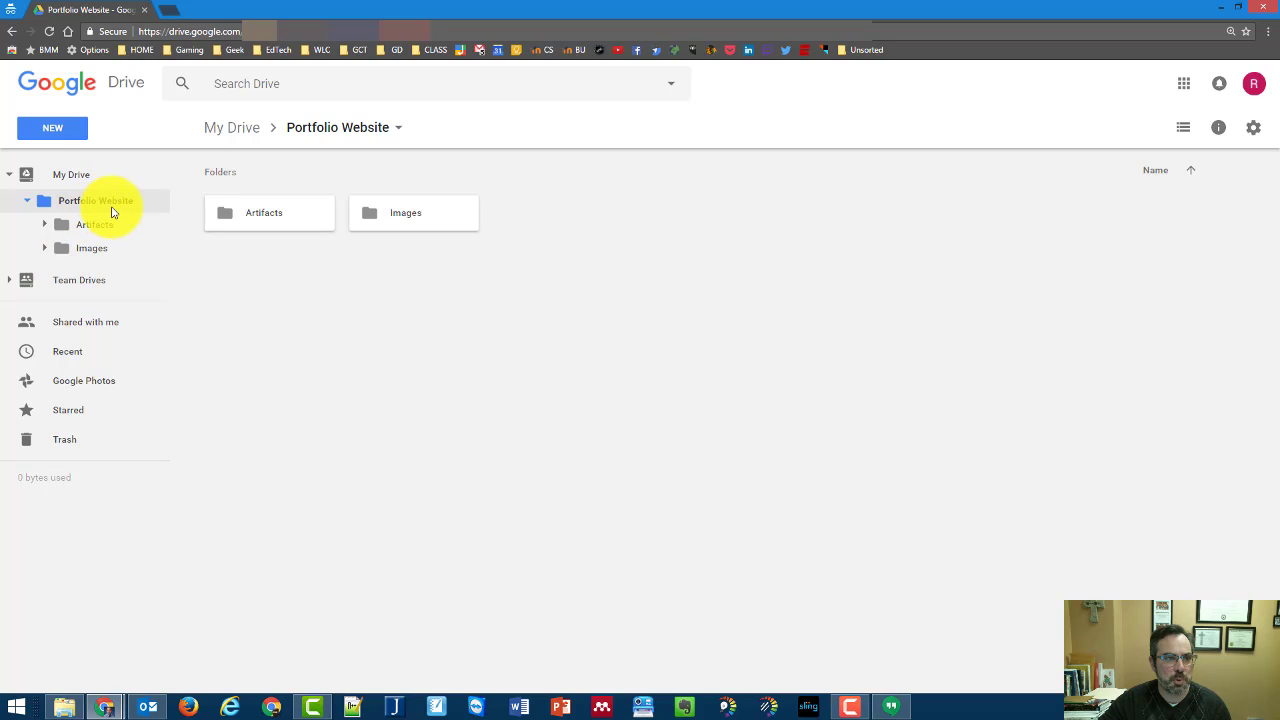
{"action": "left_click", "coordinate": [49, 127]}
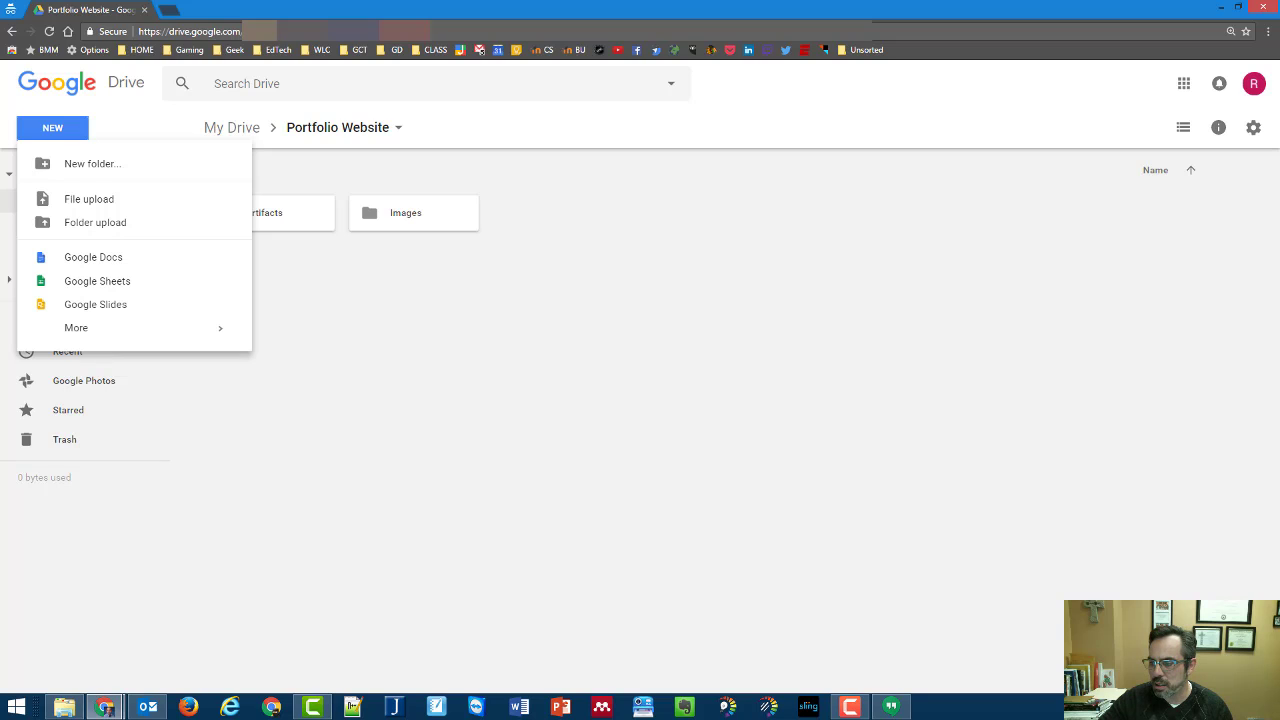
{"action": "key", "text": "alt+Tab"}
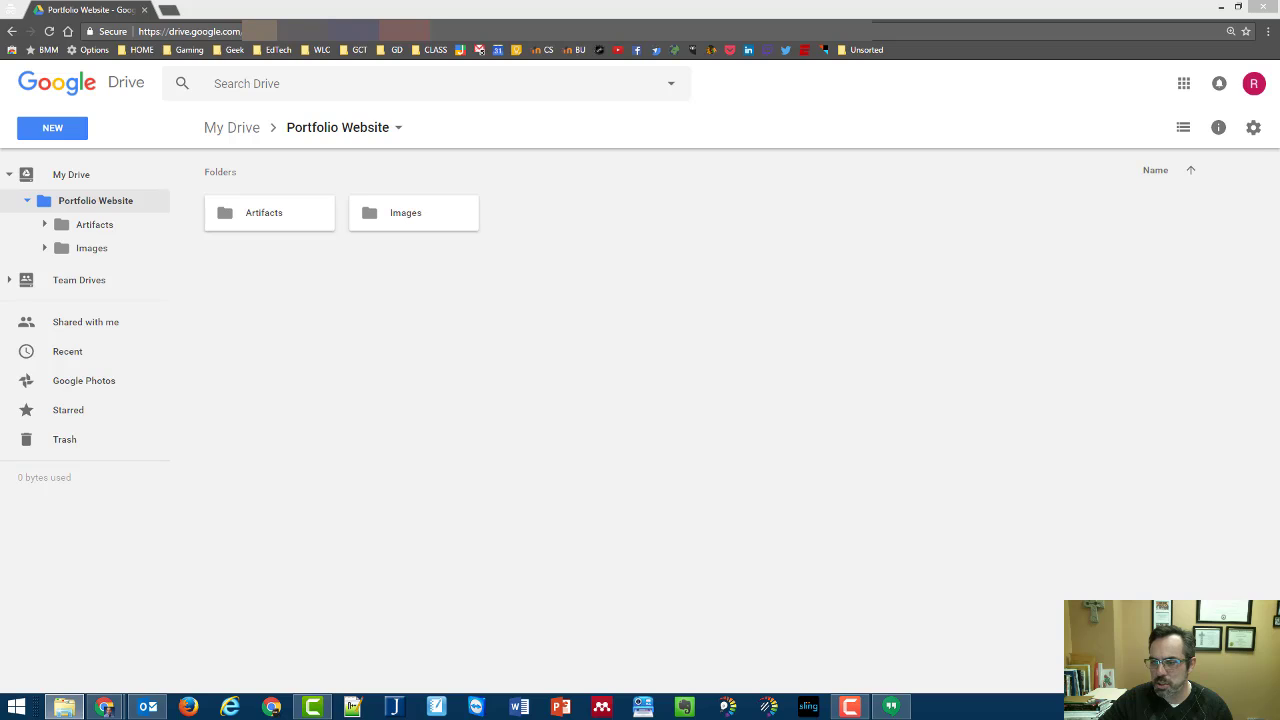
{"action": "left_click_drag", "start_coordinate": [1270, 318], "coordinate": [460, 391]}
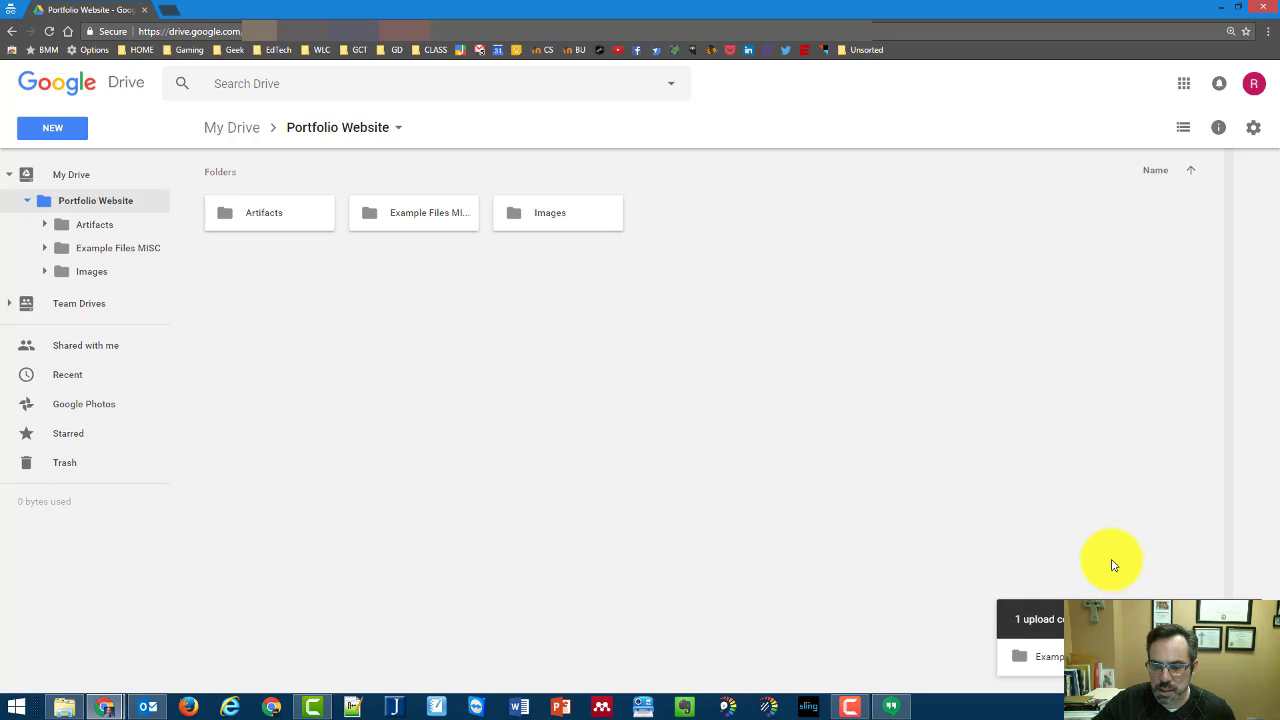
Open Example Files MISC and move the AMNESIA-DIGITAL image into Images
{"action": "left_click", "coordinate": [414, 227]}
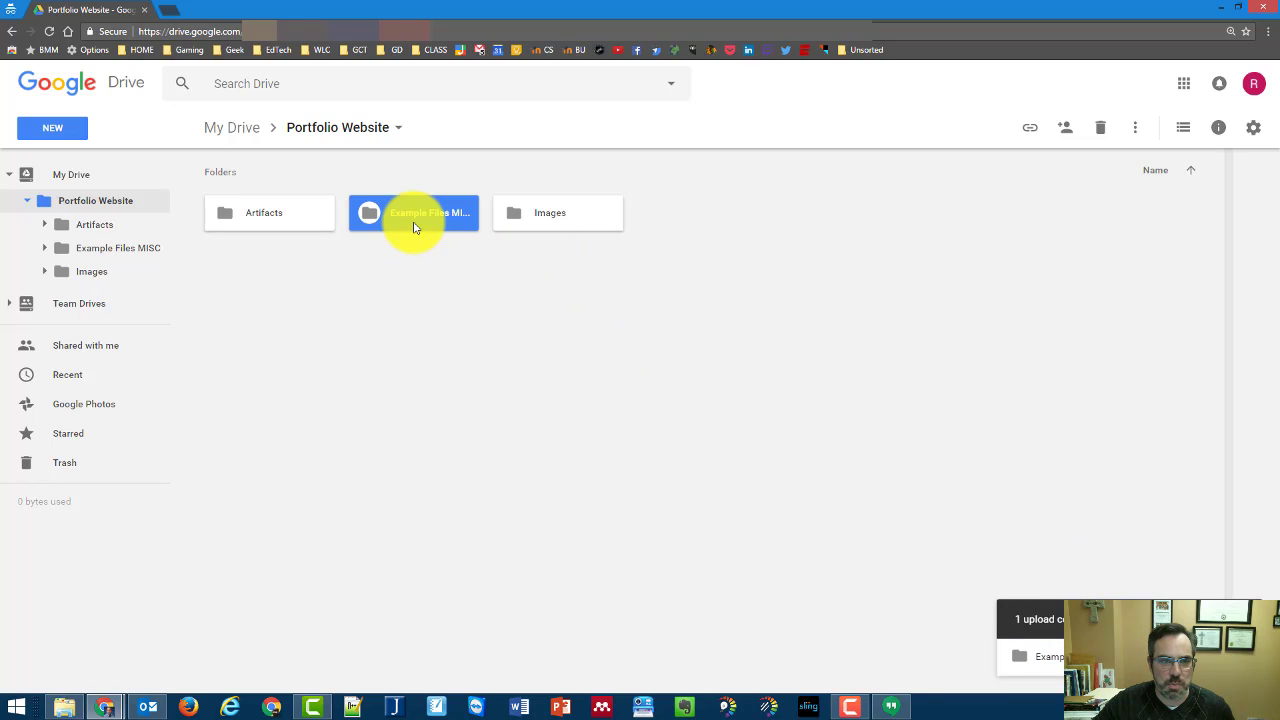
{"action": "double_click", "coordinate": [414, 227]}
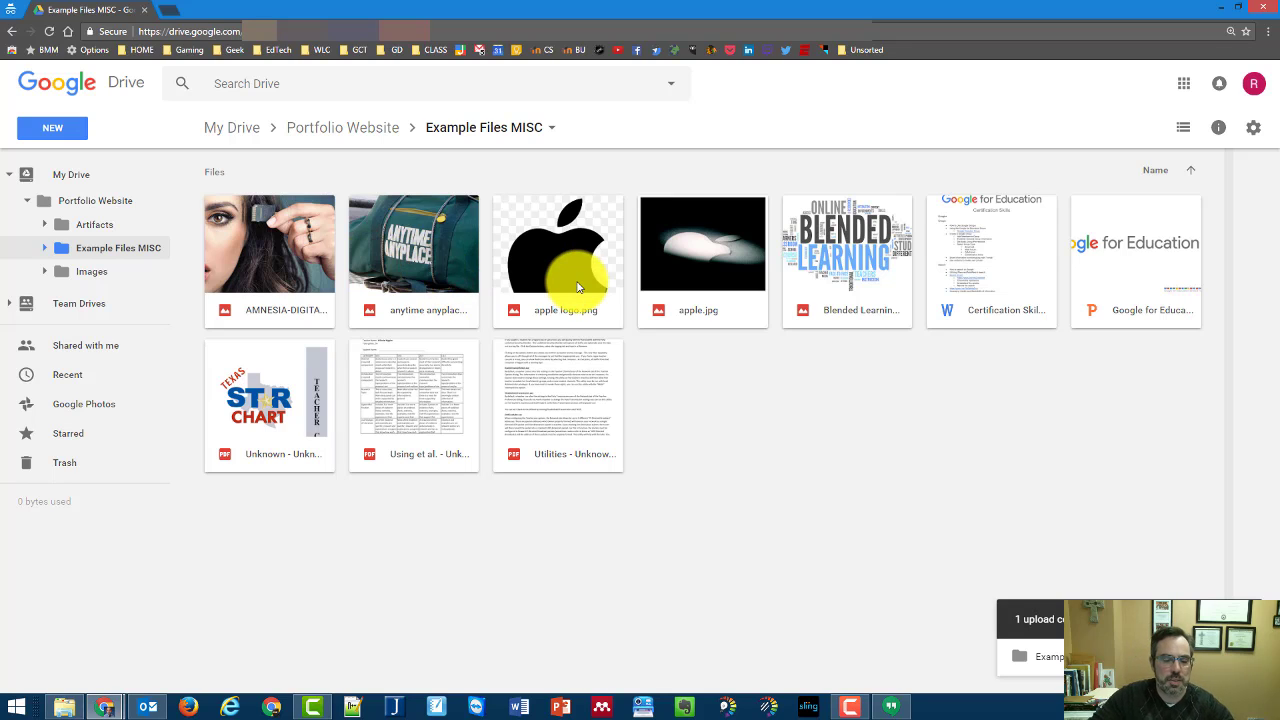
{"action": "left_click", "coordinate": [320, 251]}
{"action": "left_click_drag", "start_coordinate": [320, 251], "coordinate": [92, 272]}
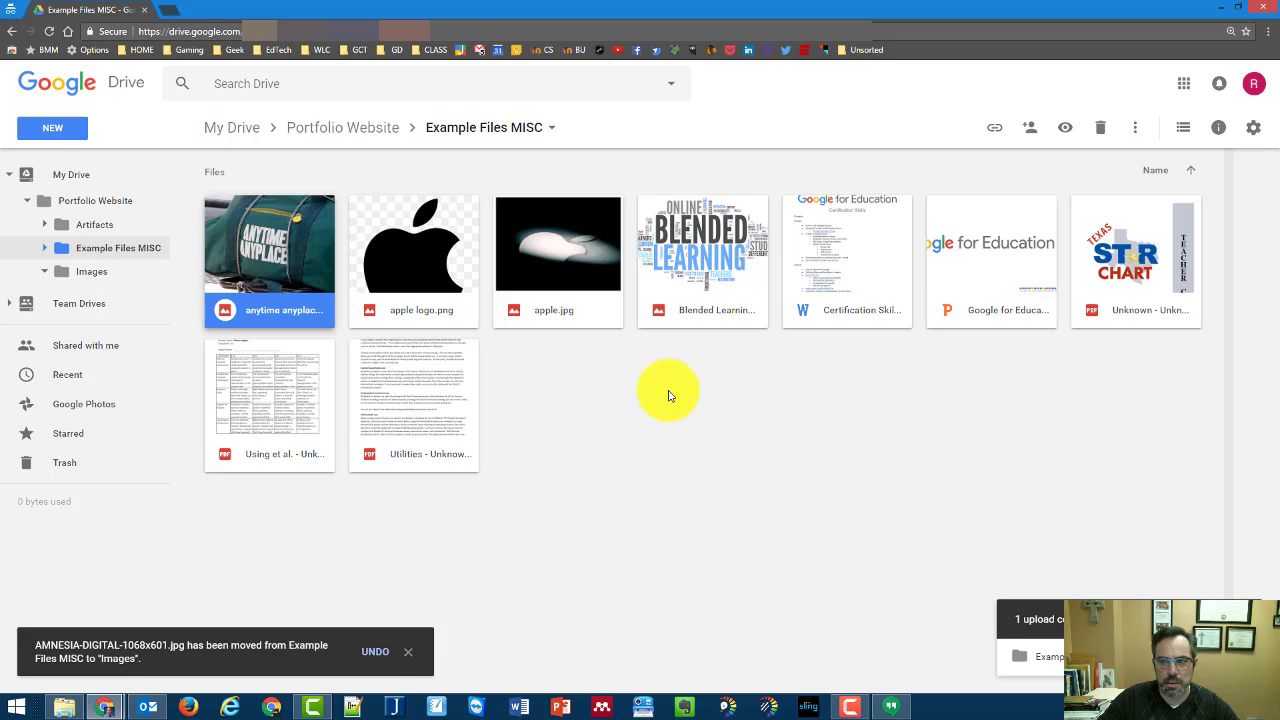
Move the other images, including apple.jpg and apple logo.png, to Images and five documents to Artifacts
{"action": "left_click", "coordinate": [714, 240], "text": "shift"}
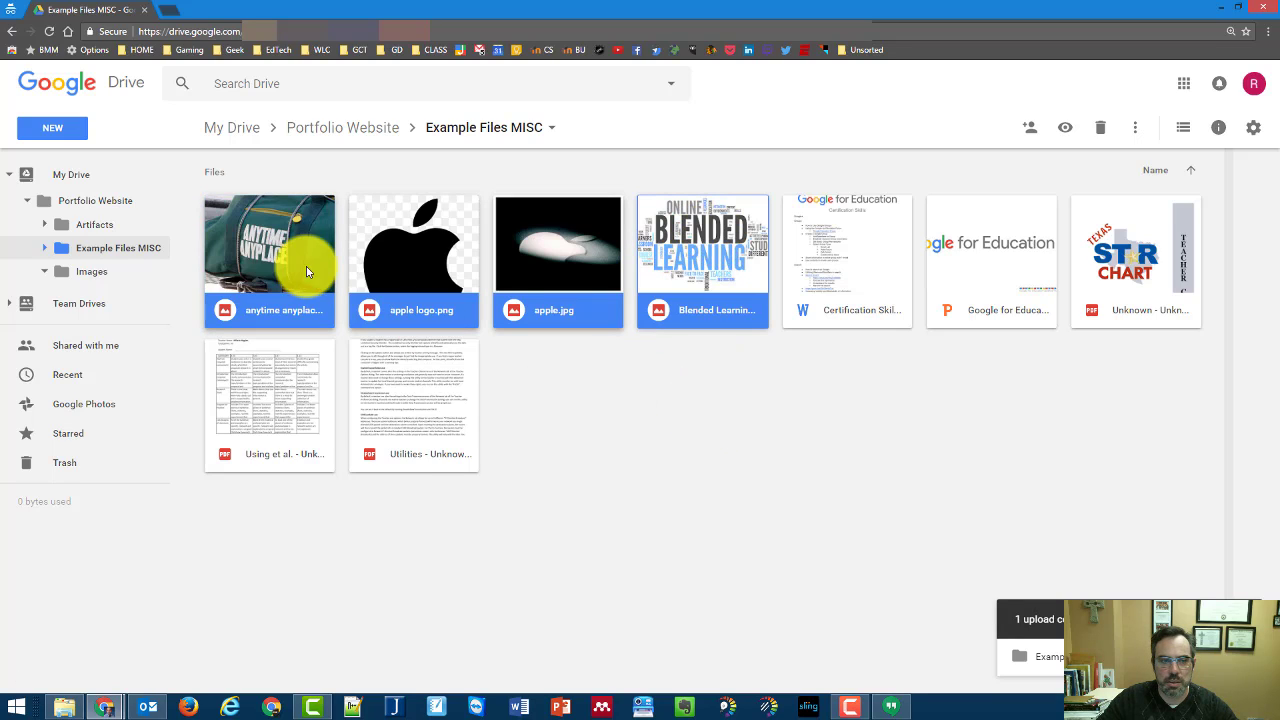
{"action": "left_click", "coordinate": [722, 428]}
{"action": "left_click", "coordinate": [255, 240]}
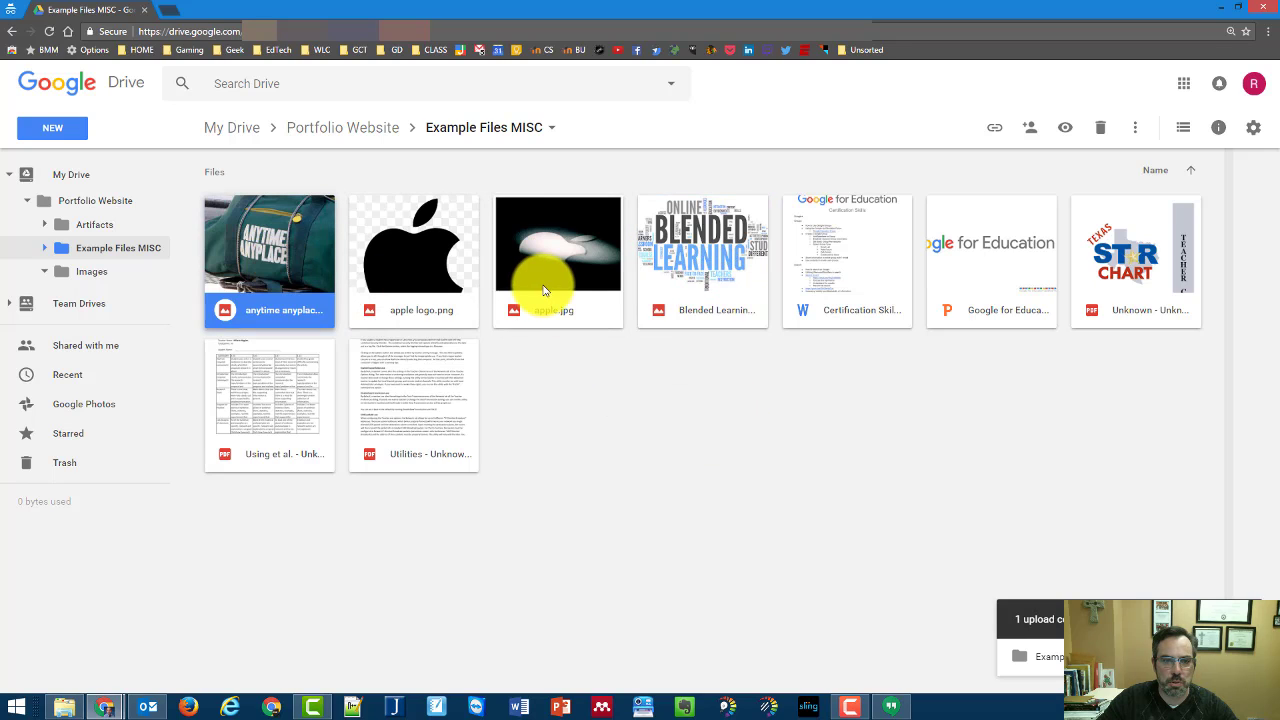
{"action": "left_click", "coordinate": [545, 282], "text": "ctrl"}
{"action": "left_click", "coordinate": [748, 290], "text": "ctrl"}
{"action": "left_click", "coordinate": [440, 258], "text": "ctrl"}
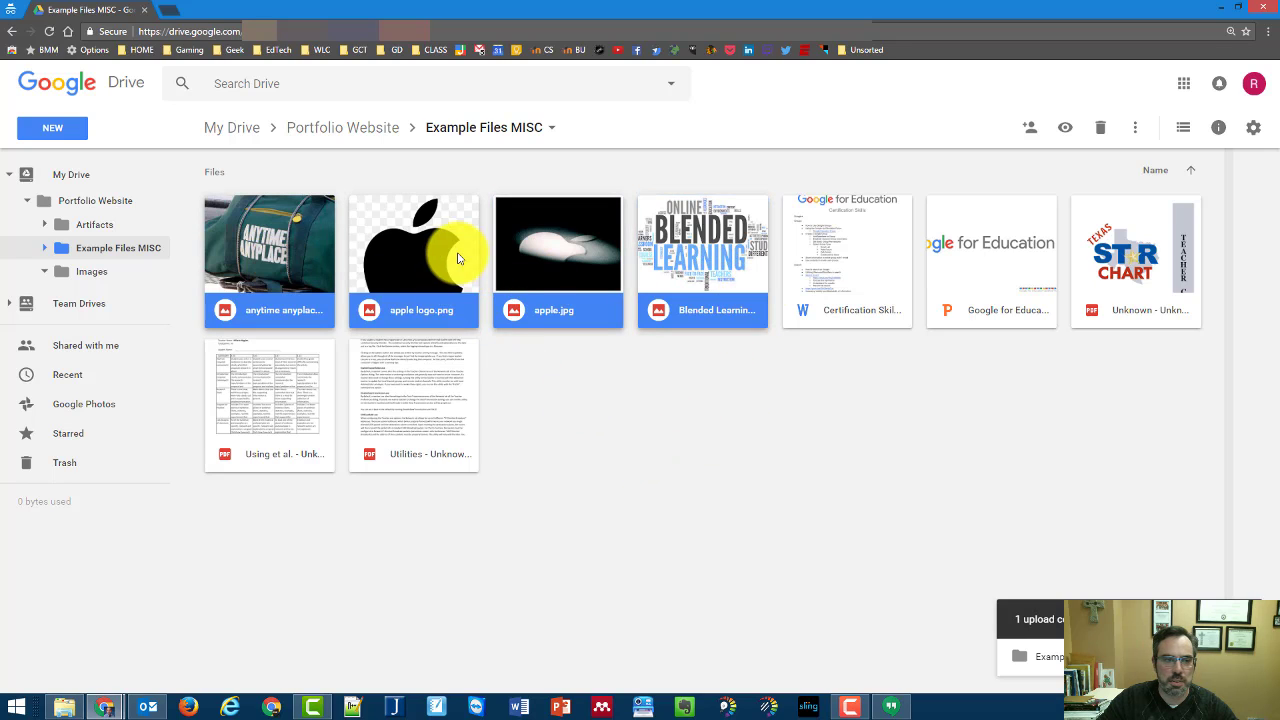
{"action": "left_click_drag", "start_coordinate": [428, 255], "coordinate": [80, 272]}
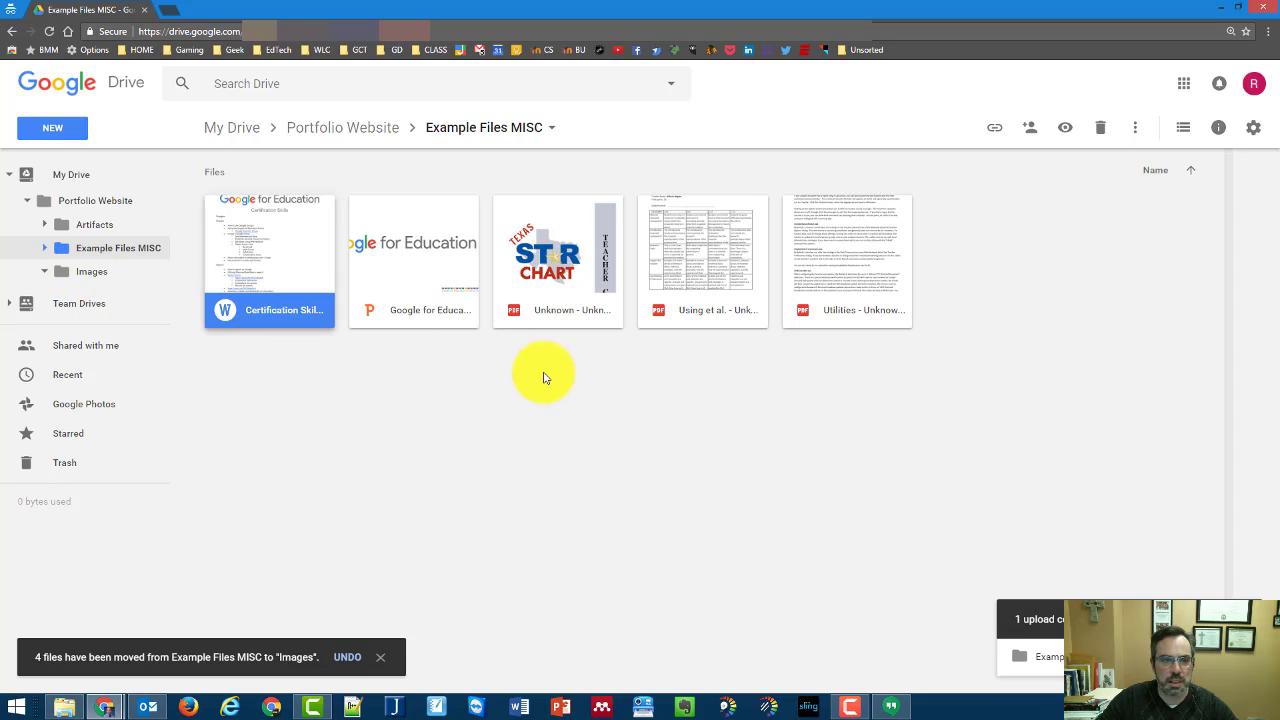
{"action": "left_click", "coordinate": [829, 266], "text": "shift"}
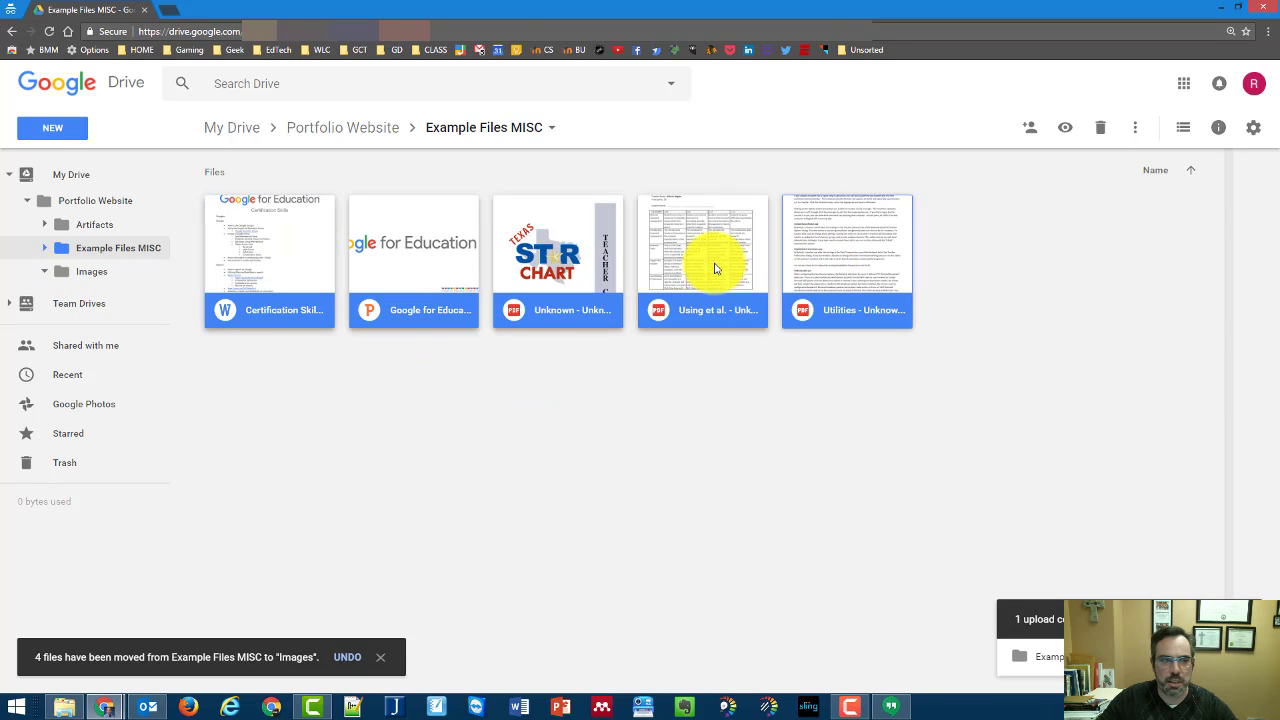
{"action": "left_click_drag", "start_coordinate": [708, 266], "coordinate": [100, 230]}
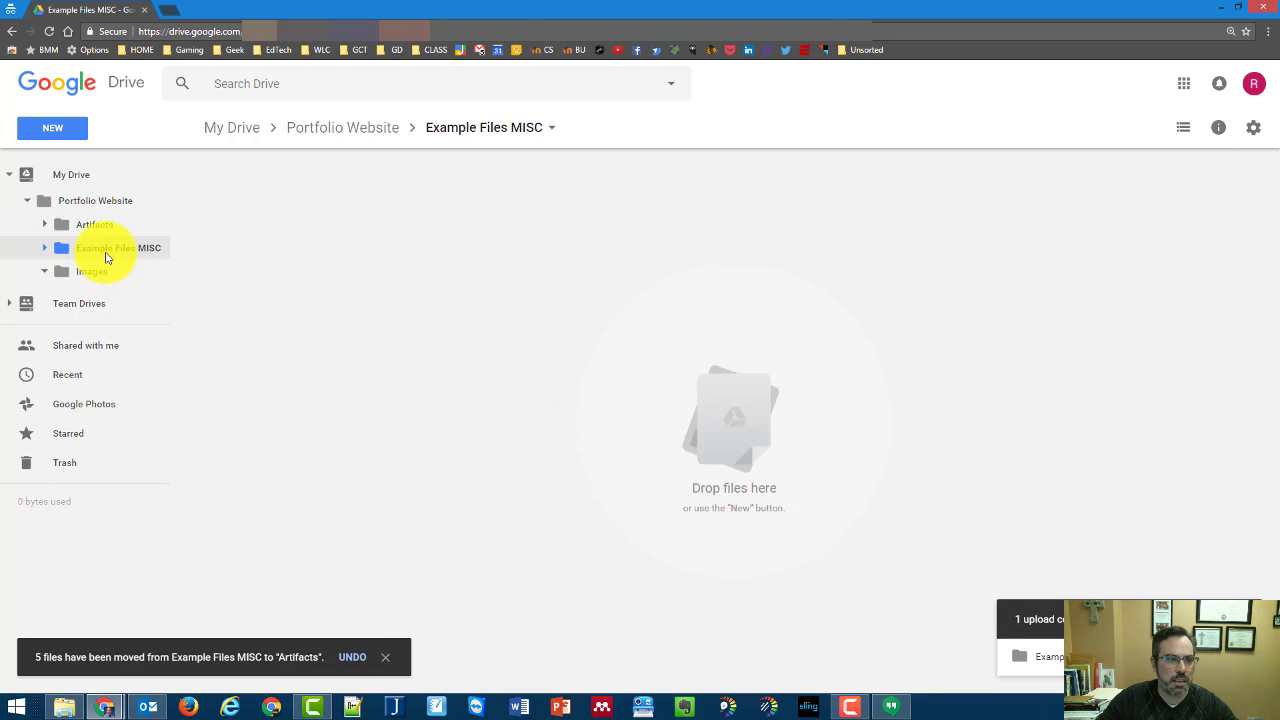
Remove the empty Example Files MISC folder, confirm the notice, and return to Portfolio Website
{"action": "right_click", "coordinate": [111, 253]}
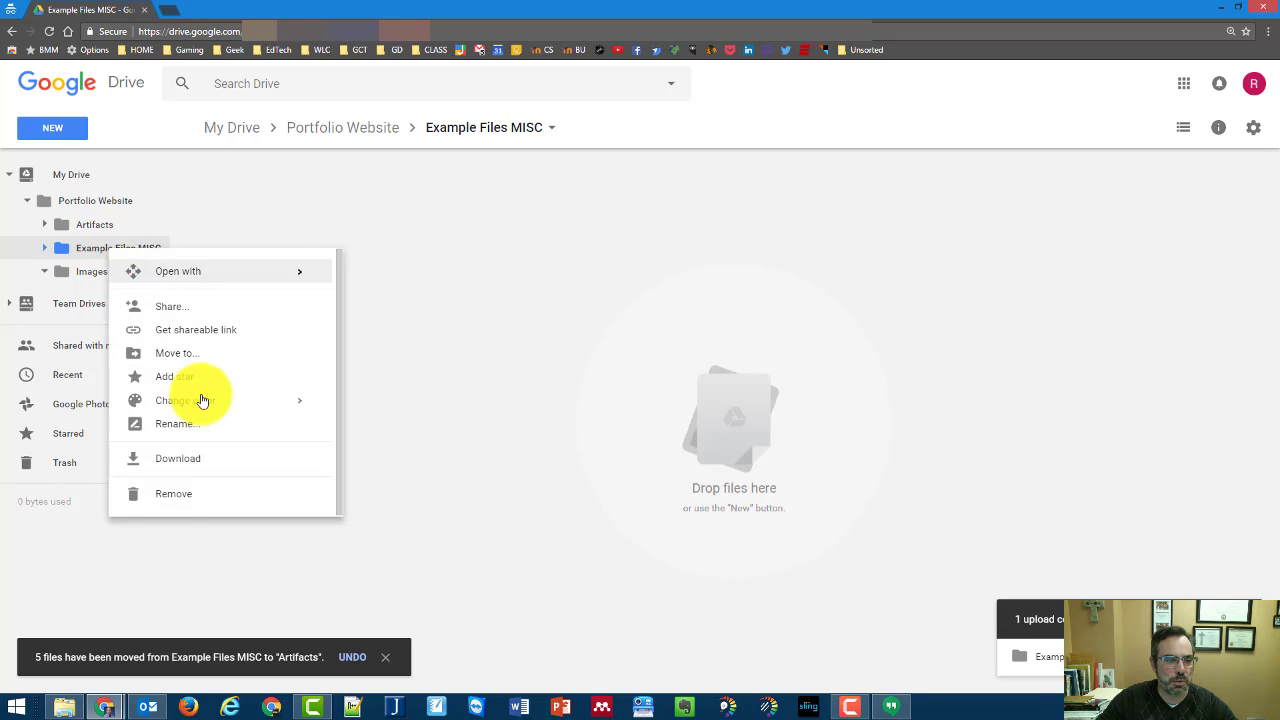
{"action": "left_click", "coordinate": [165, 495]}
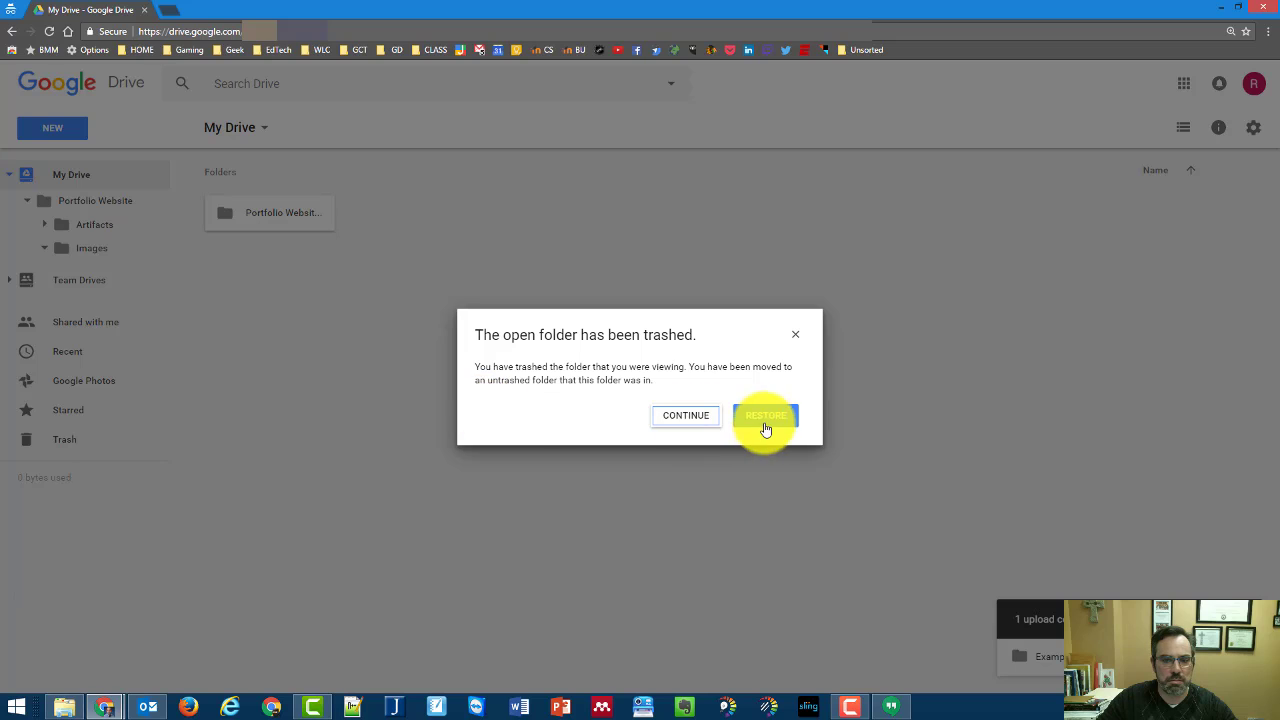
{"action": "left_click", "coordinate": [690, 421]}
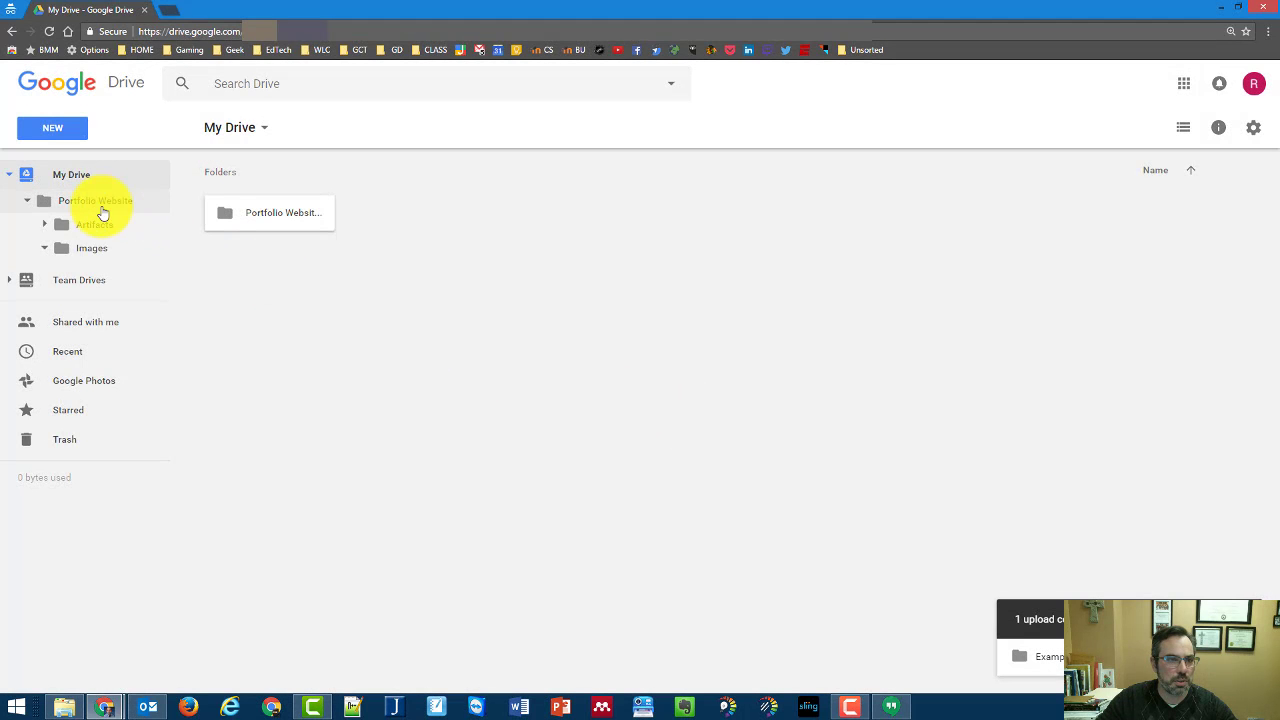
{"action": "left_click", "coordinate": [103, 205]}
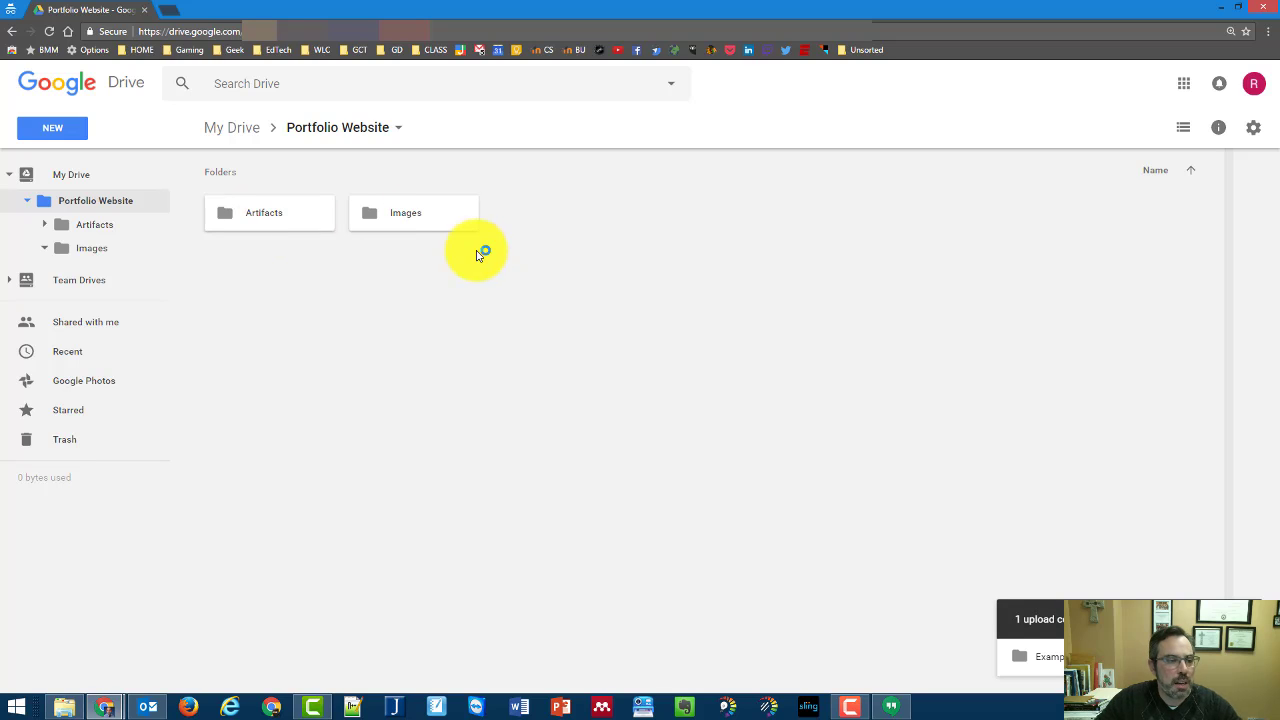
Switch the Artifacts folder to list view with owner, date and size columns, then view Images
{"action": "left_click", "coordinate": [79, 233]}
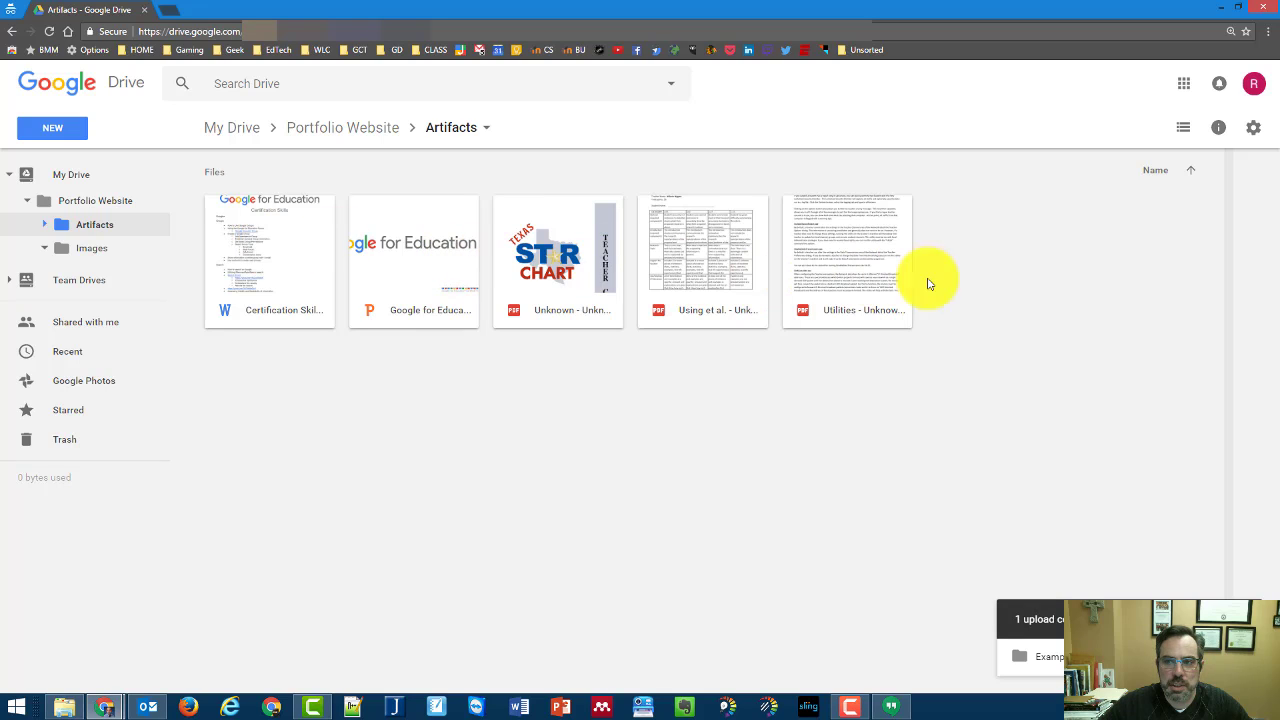
{"action": "left_click", "coordinate": [1184, 128]}
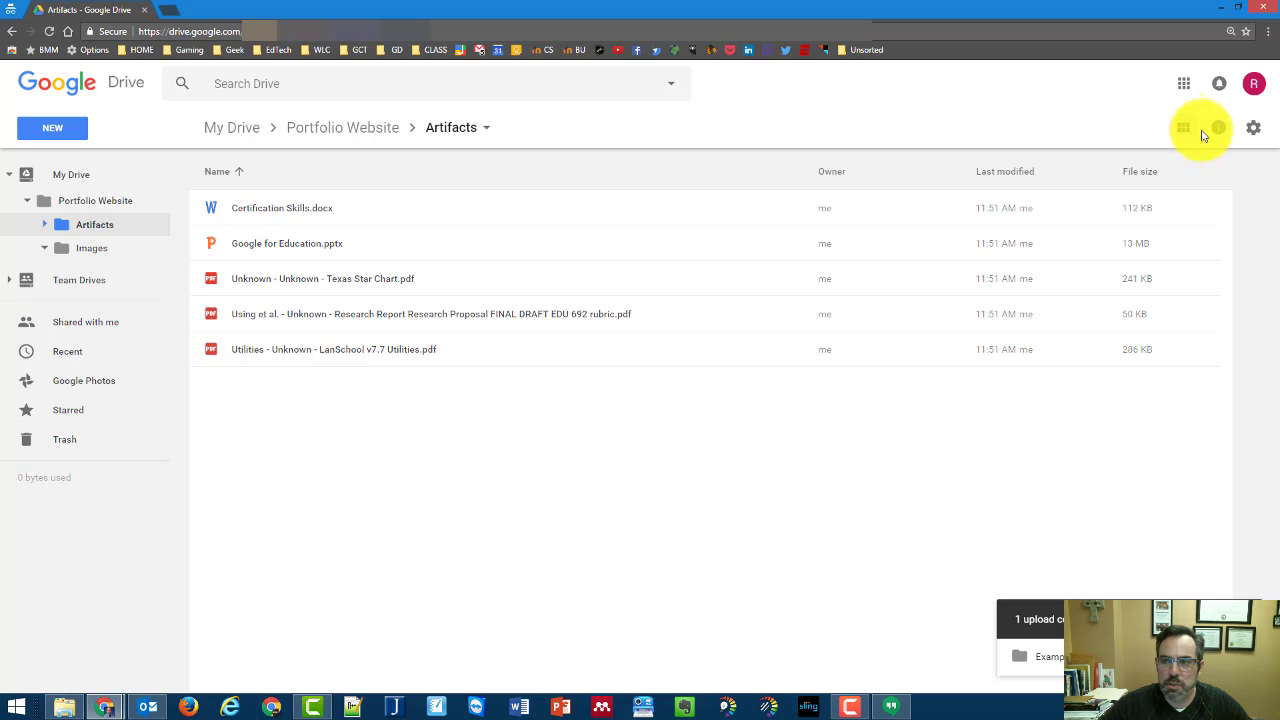
{"action": "left_click", "coordinate": [1186, 131]}
{"action": "left_click", "coordinate": [1185, 130]}
{"action": "left_click", "coordinate": [1185, 130]}
{"action": "left_click", "coordinate": [1185, 130]}
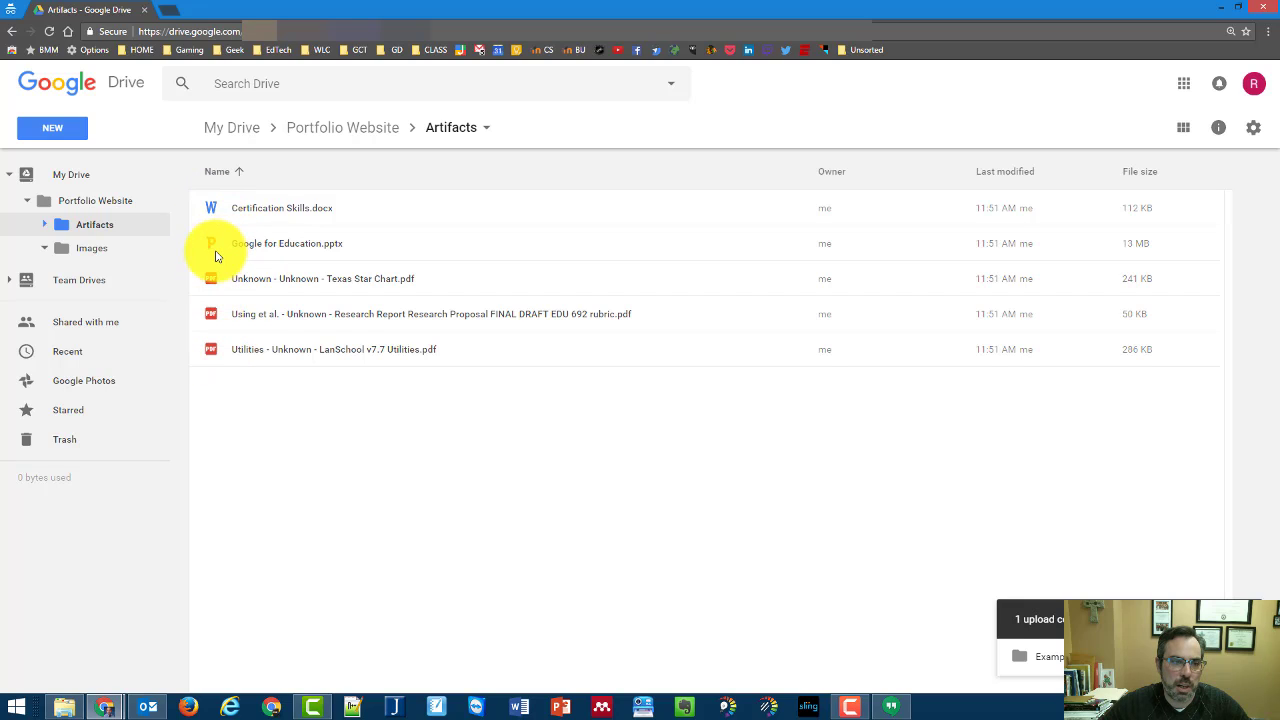
{"action": "left_click", "coordinate": [94, 251]}
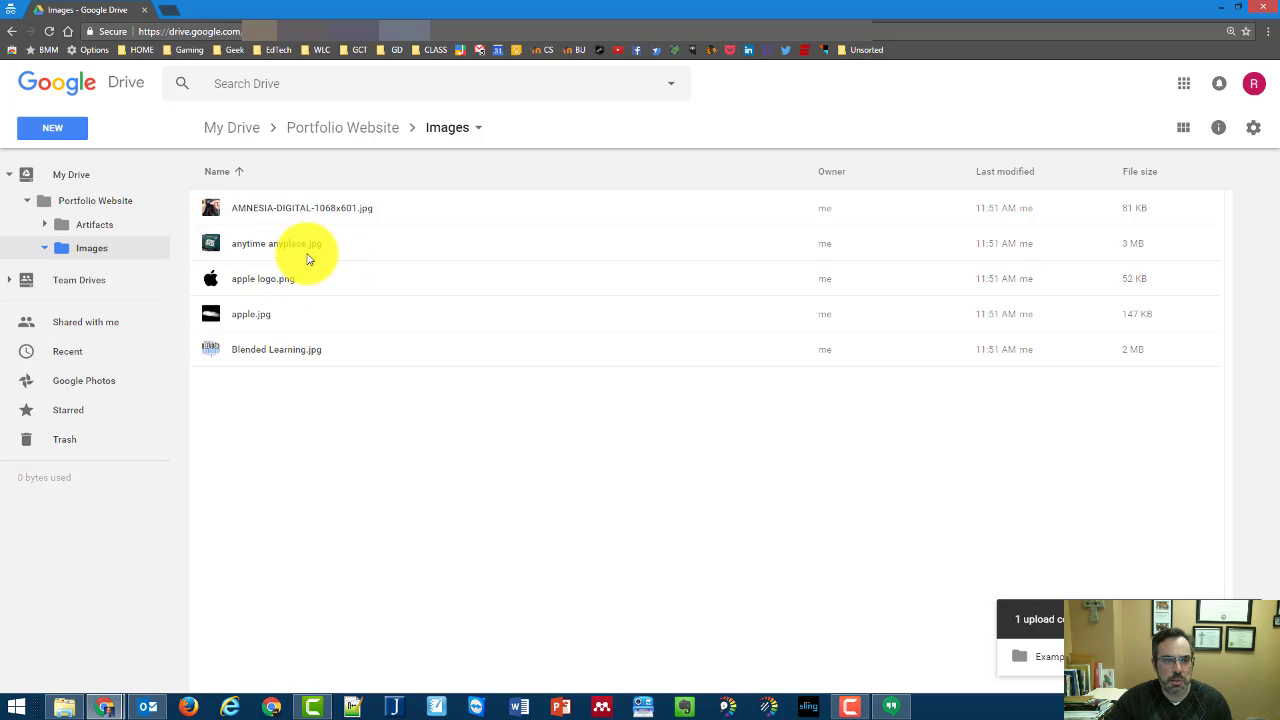
Deselect the files in Images and go to the empty Shared with me page
{"action": "left_click_drag", "start_coordinate": [295, 252], "coordinate": [250, 242]}
{"action": "left_click", "coordinate": [176, 275]}
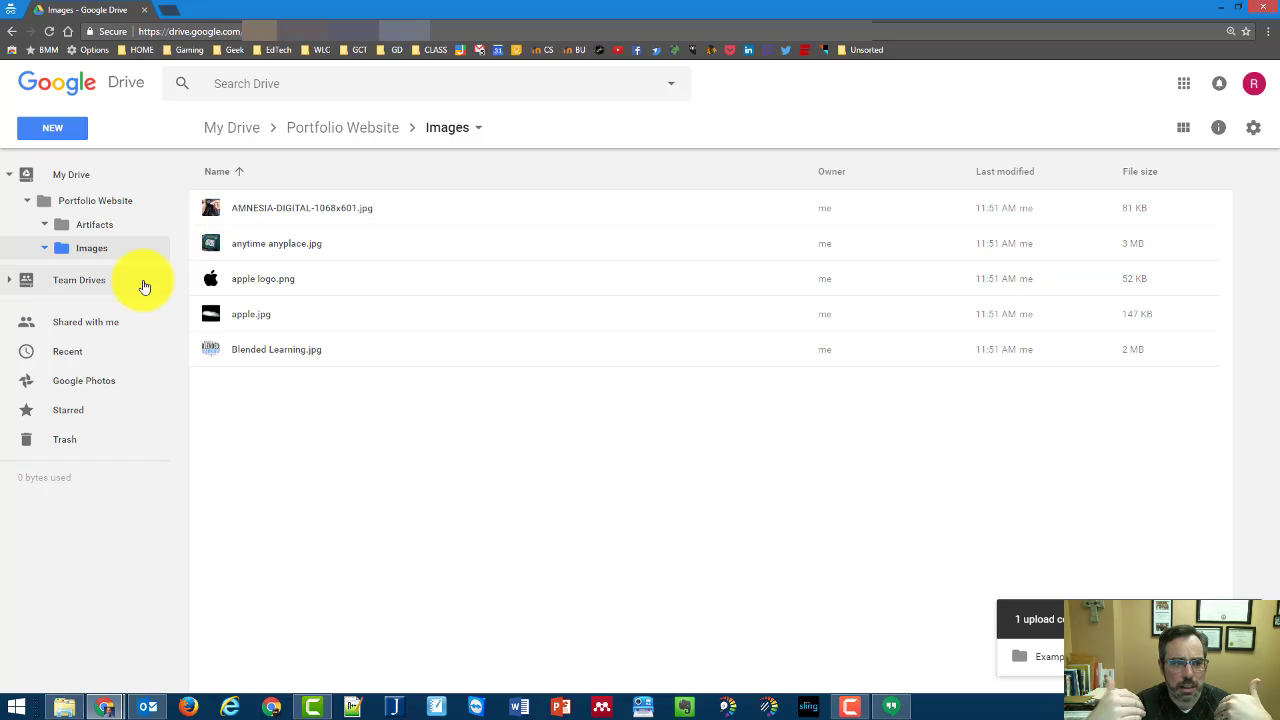
{"action": "left_click", "coordinate": [93, 325]}
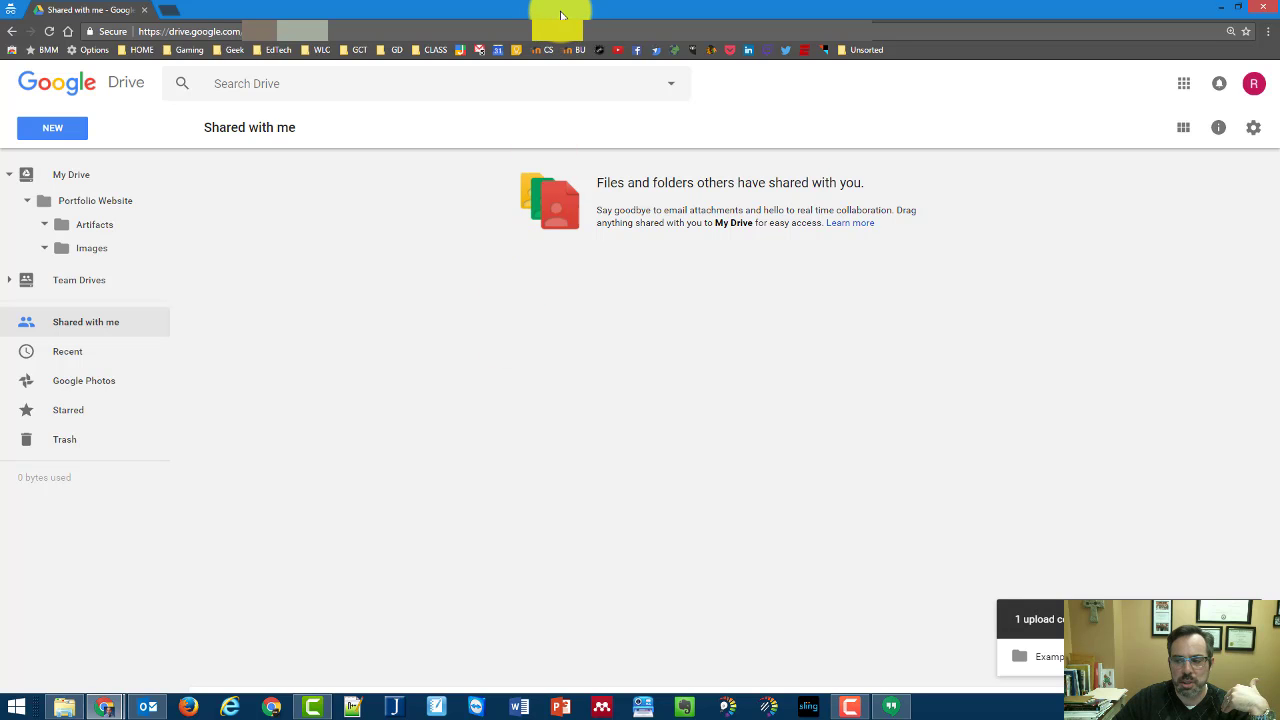
In the window with the shared Untitled document, add it to My Drive
{"action": "left_click", "coordinate": [95, 702]}
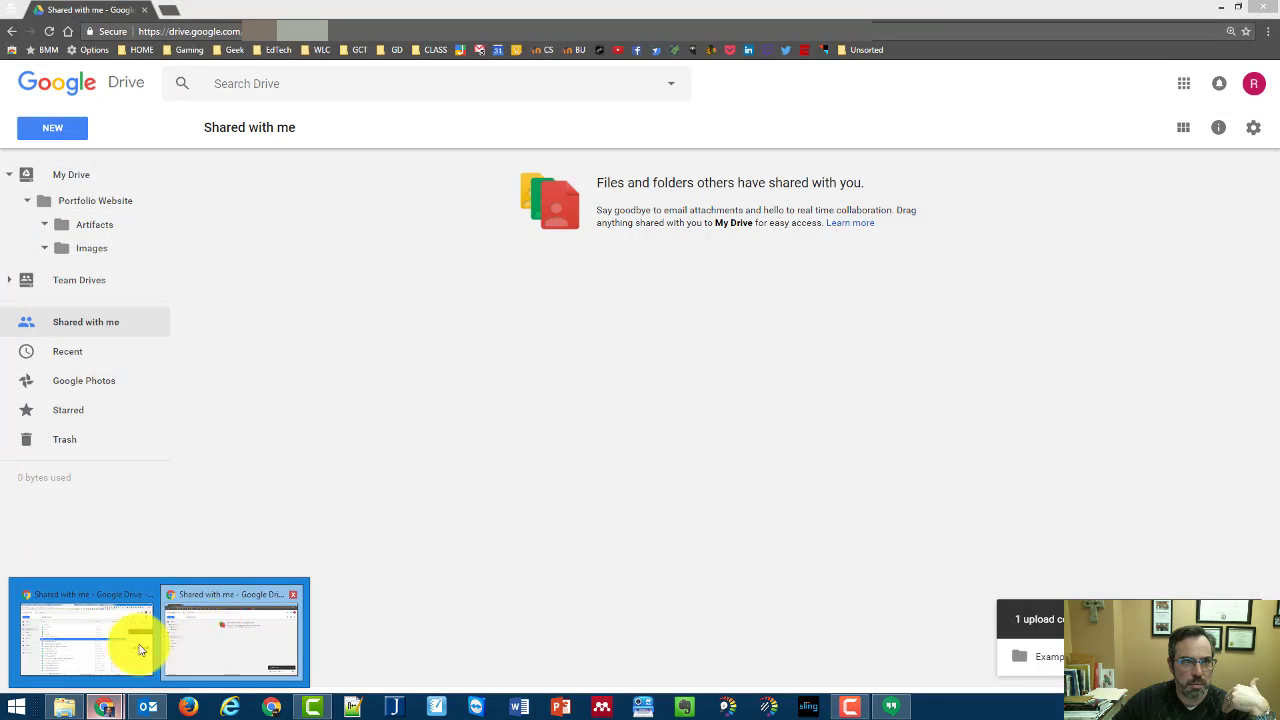
{"action": "left_click", "coordinate": [143, 646]}
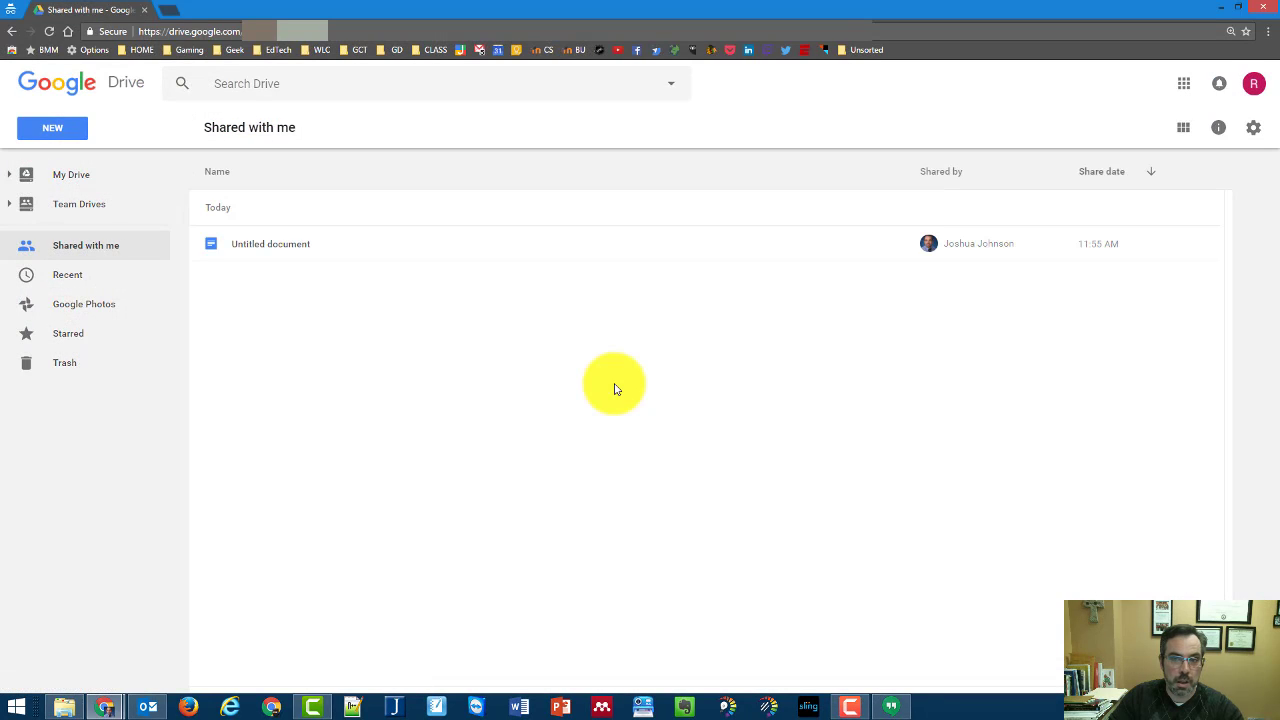
{"action": "right_click", "coordinate": [280, 253]}
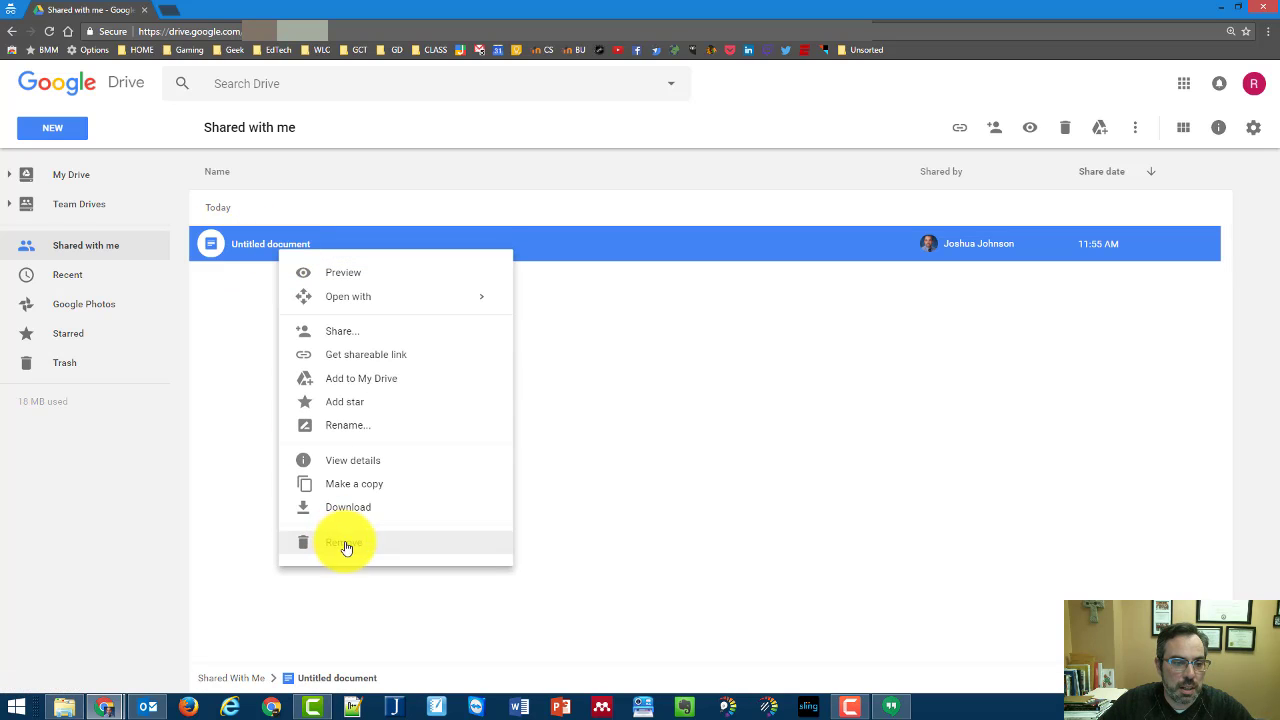
{"action": "left_click", "coordinate": [229, 480]}
{"action": "right_click", "coordinate": [247, 256]}
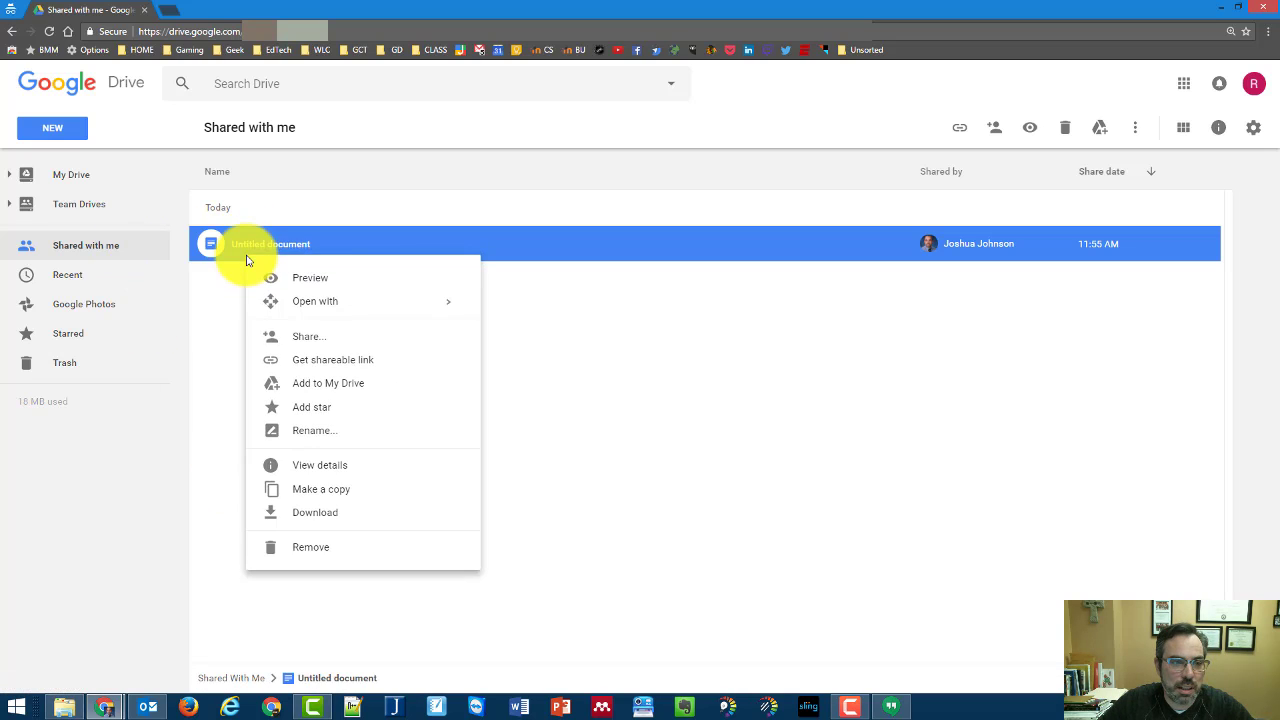
{"action": "left_click", "coordinate": [361, 385]}
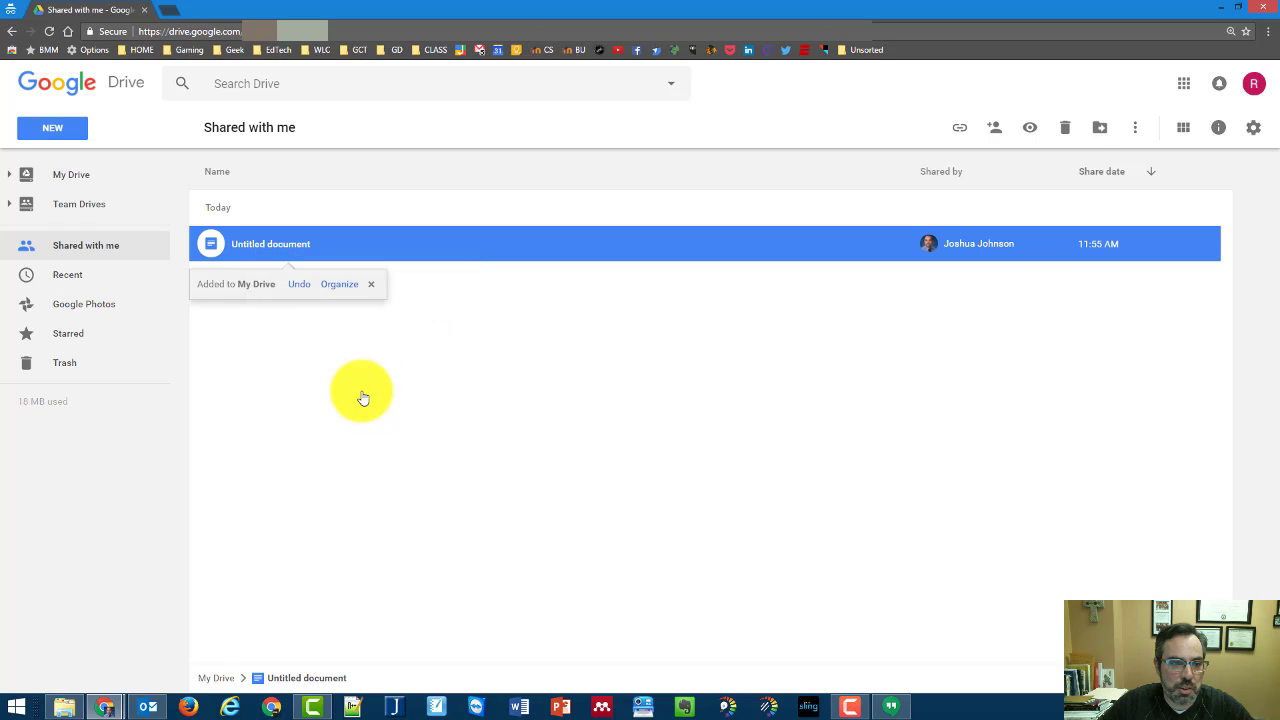
Move the added Untitled document into Portfolio Website's Artifacts folder
{"action": "left_click", "coordinate": [328, 287]}
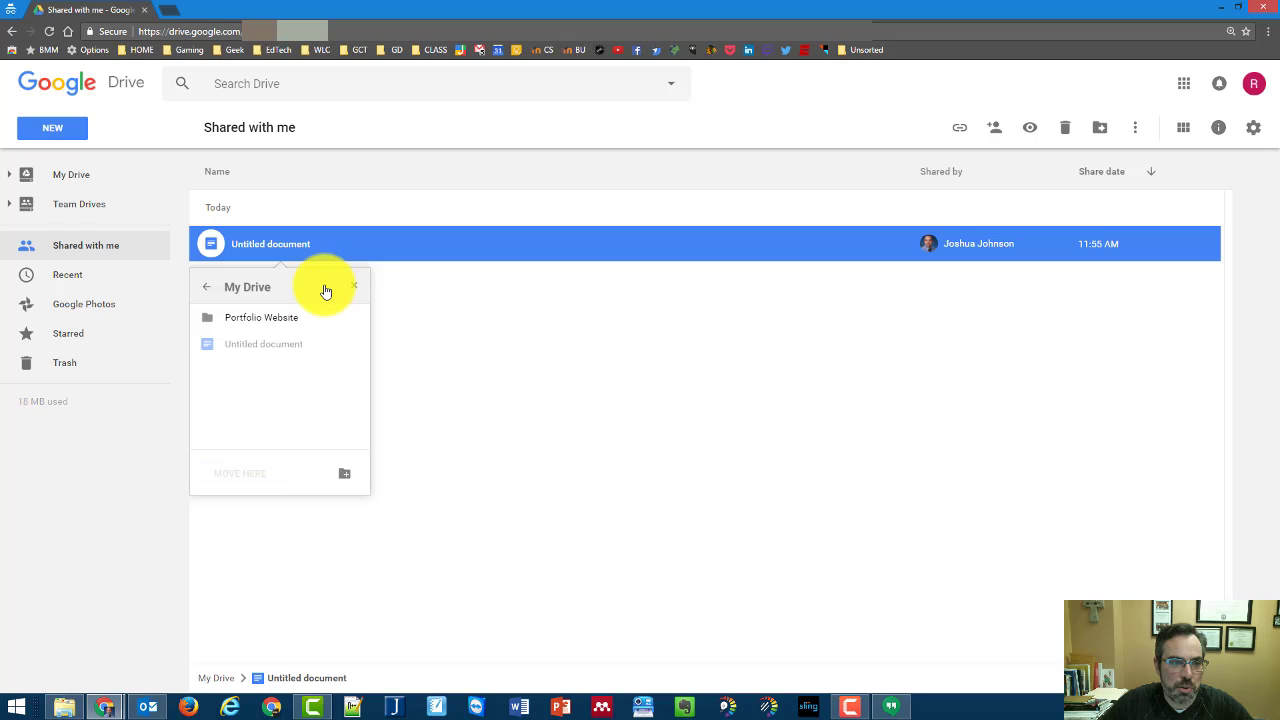
{"action": "left_click", "coordinate": [356, 318]}
{"action": "left_click", "coordinate": [257, 326]}
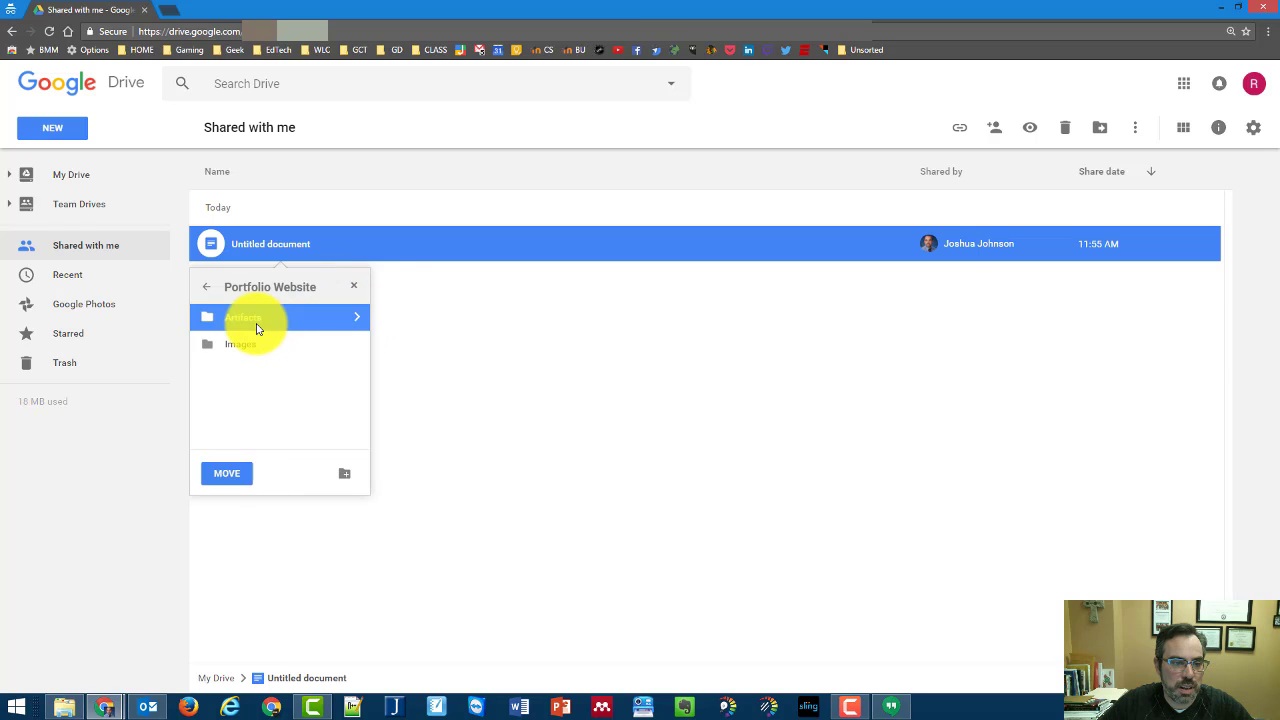
{"action": "left_click", "coordinate": [226, 473]}
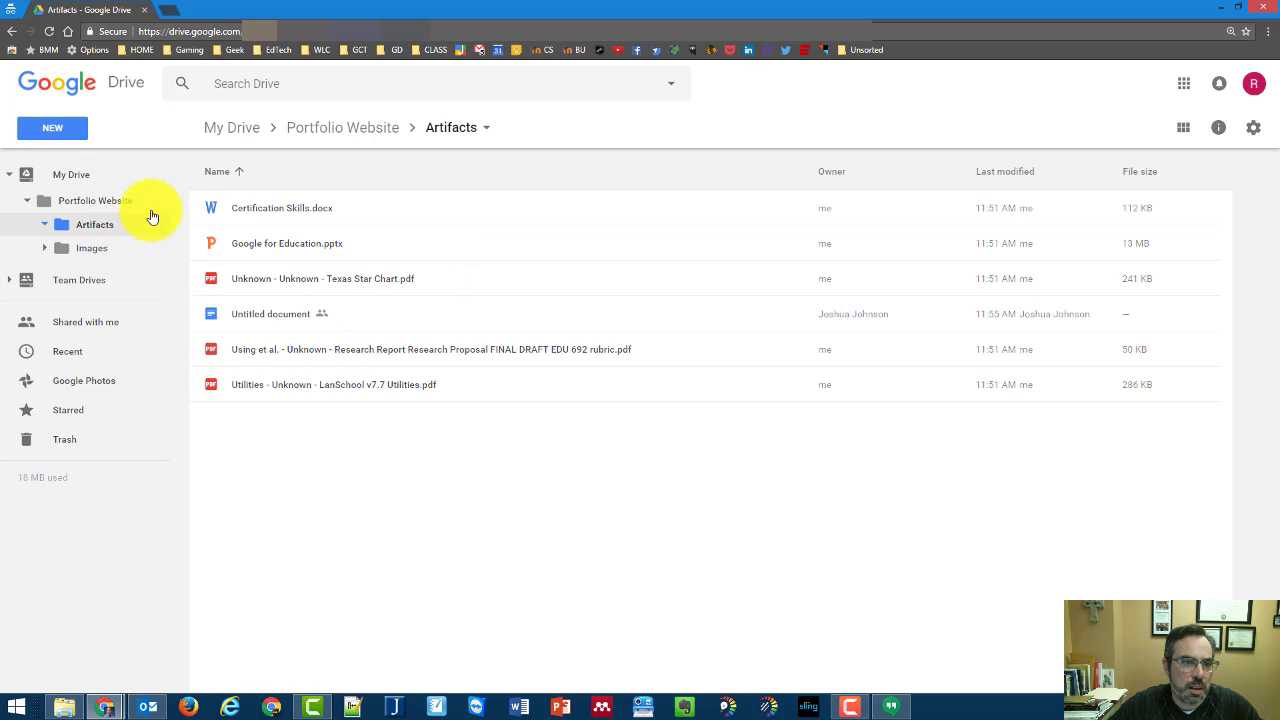
Share Certification Skills.docx with the recipient's e-mail address, limited to Can view access
{"action": "right_click", "coordinate": [270, 320]}
{"action": "right_click", "coordinate": [297, 214]}
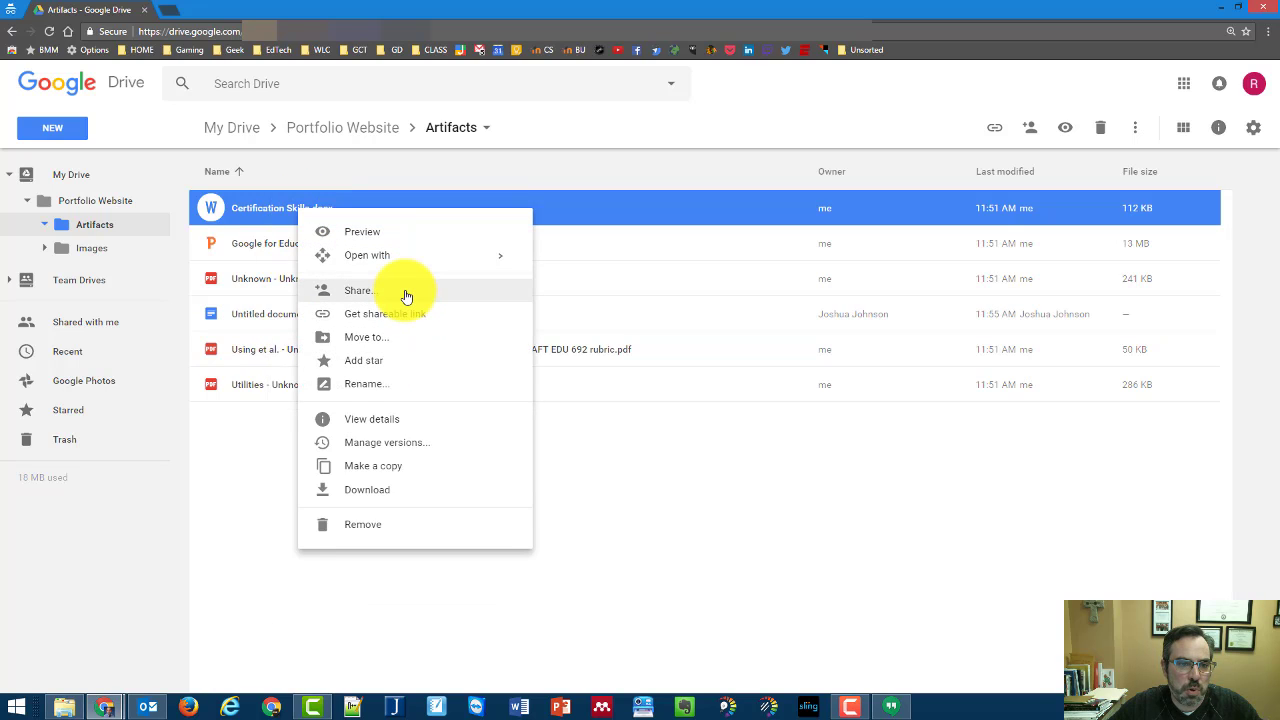
{"action": "left_click", "coordinate": [406, 292]}
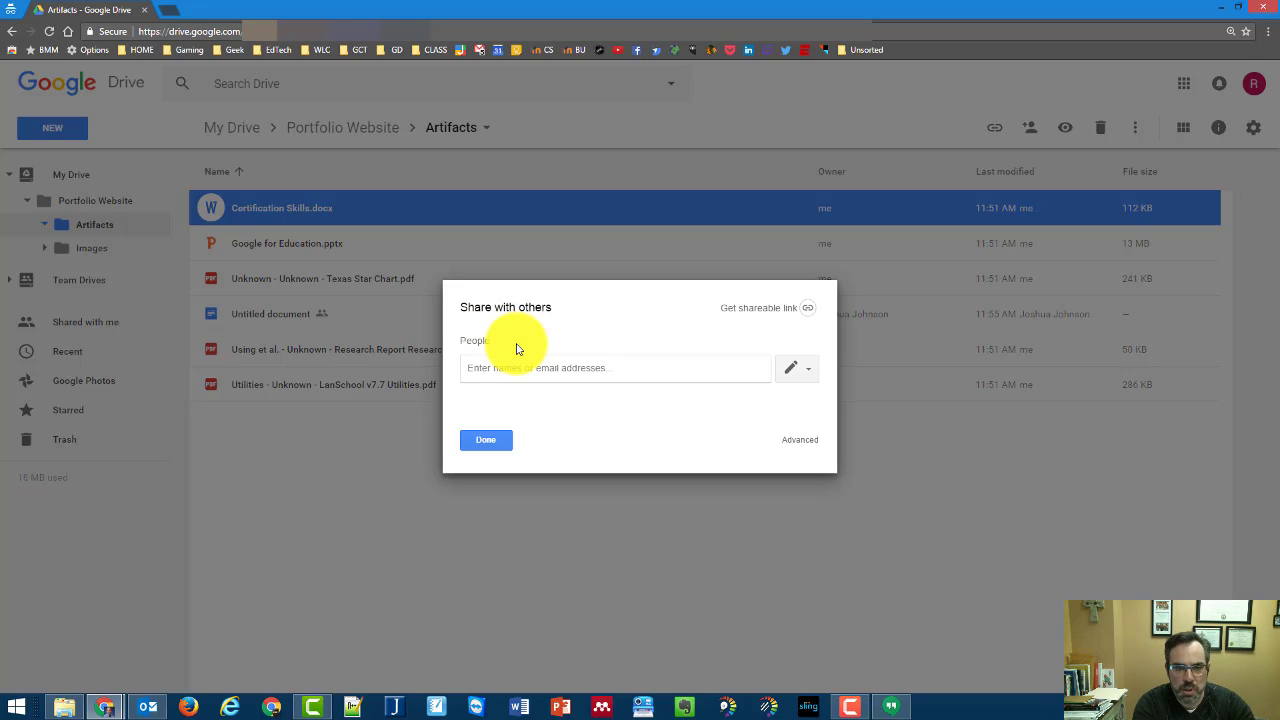
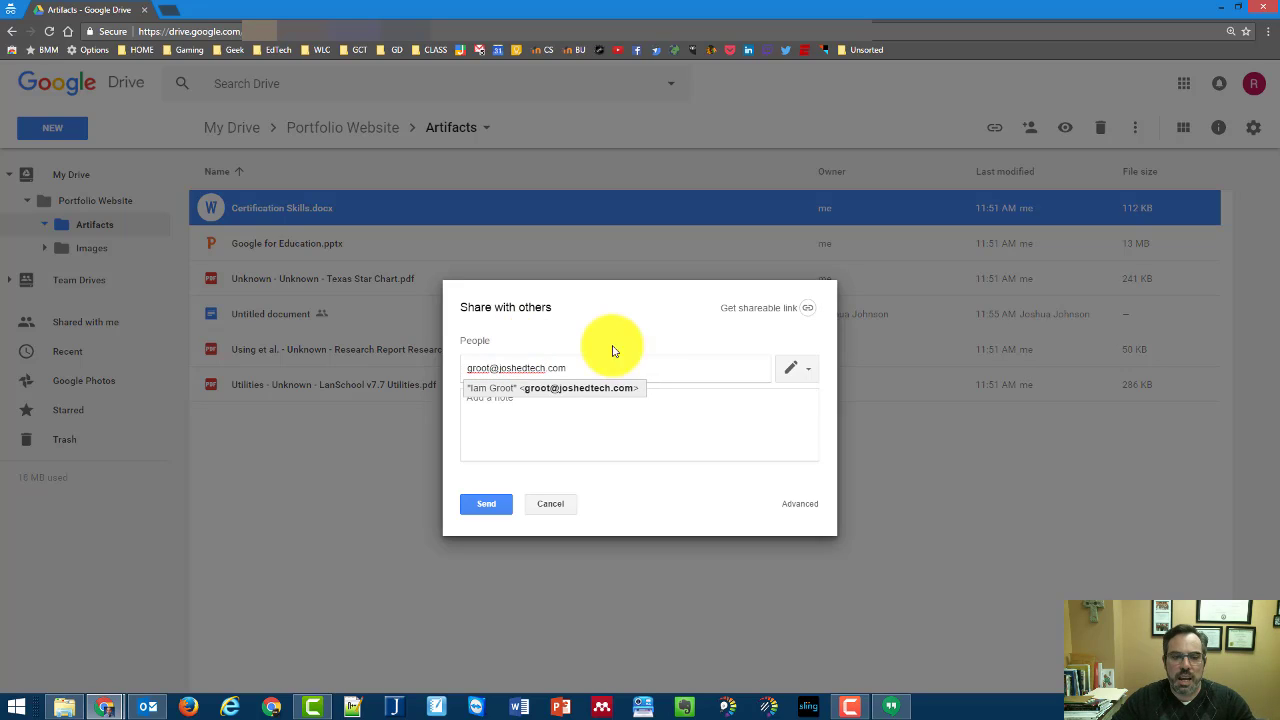
{"action": "key", "text": "Return"}
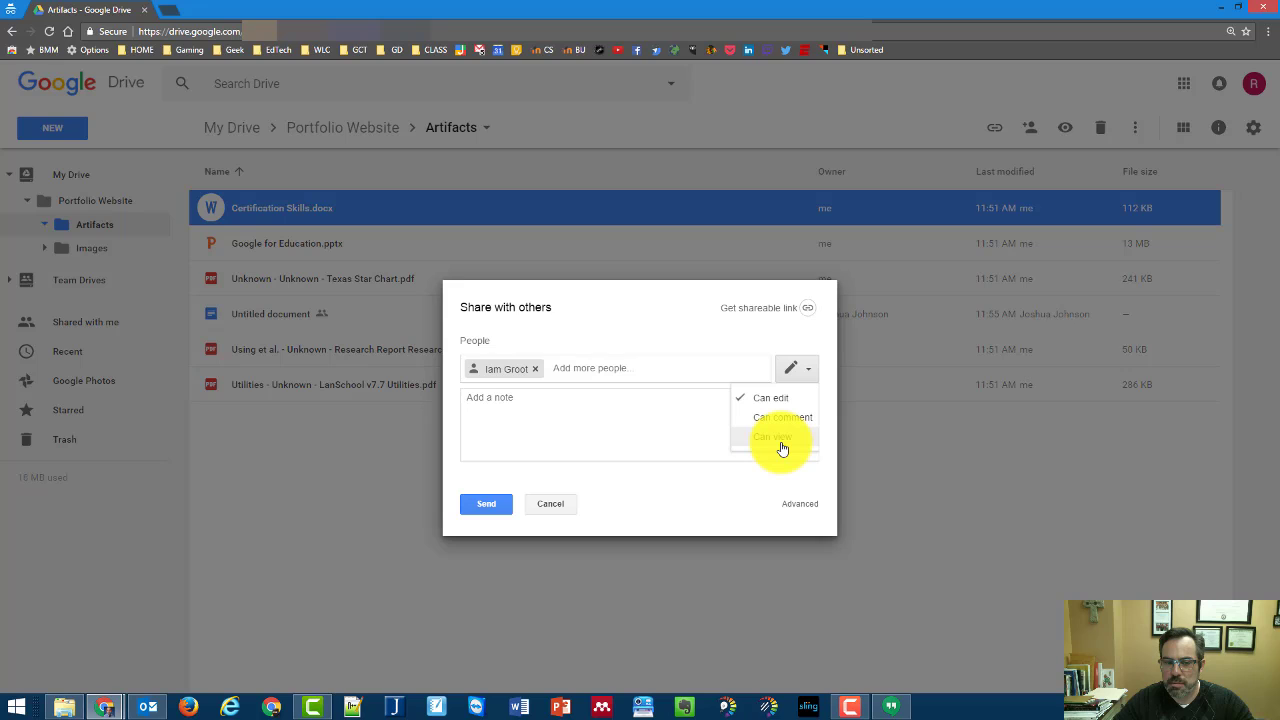
{"action": "left_click", "coordinate": [785, 438]}
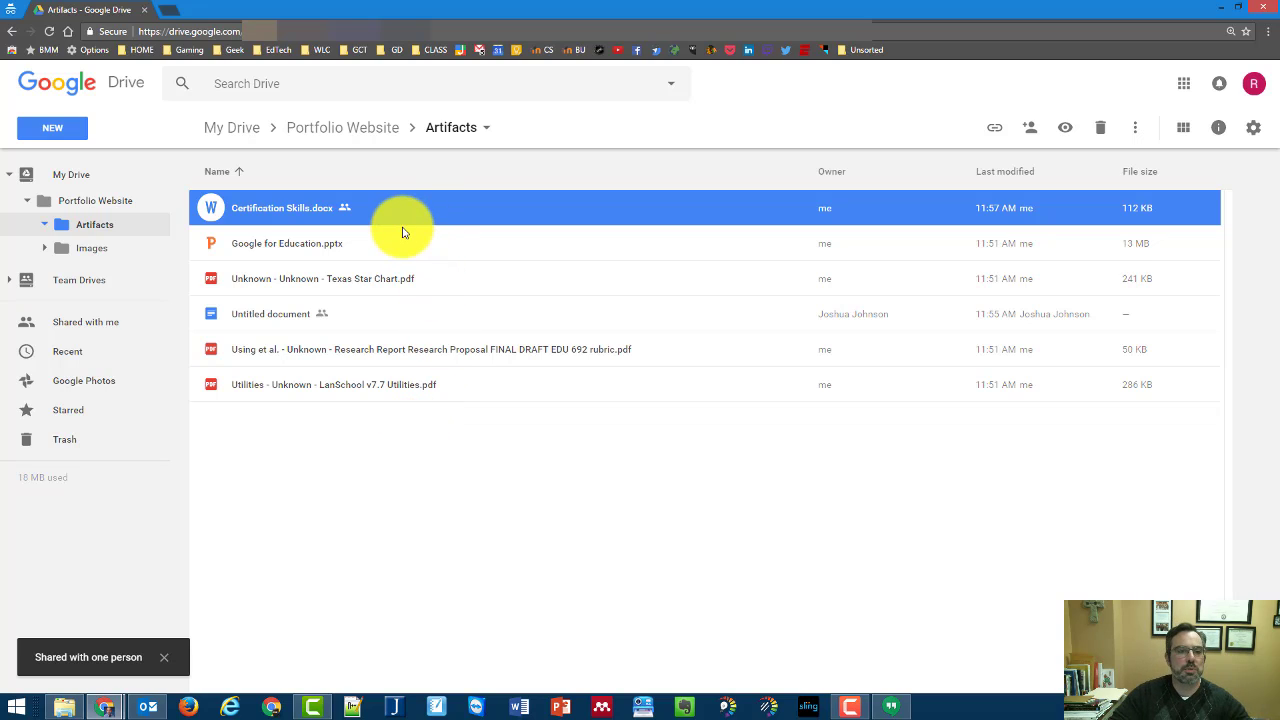
Share Google for Education.pptx so anyone with the link can view it
{"action": "right_click", "coordinate": [298, 253]}
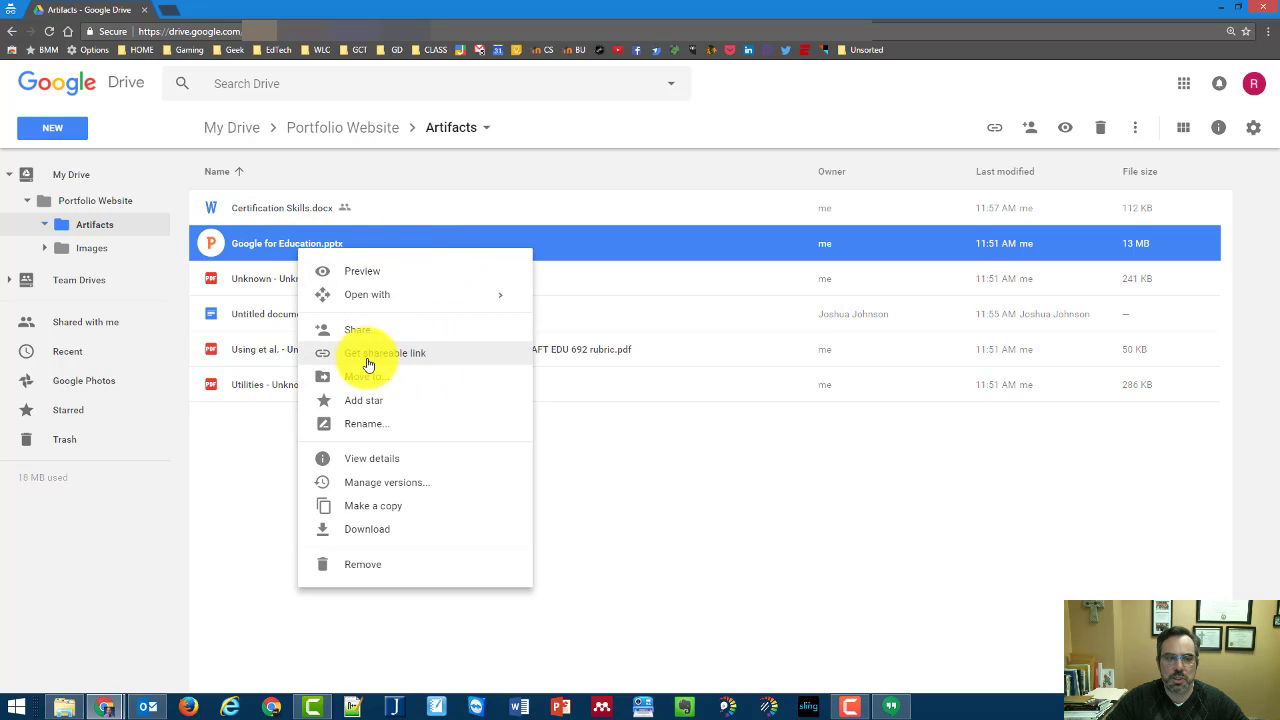
{"action": "left_click", "coordinate": [402, 362]}
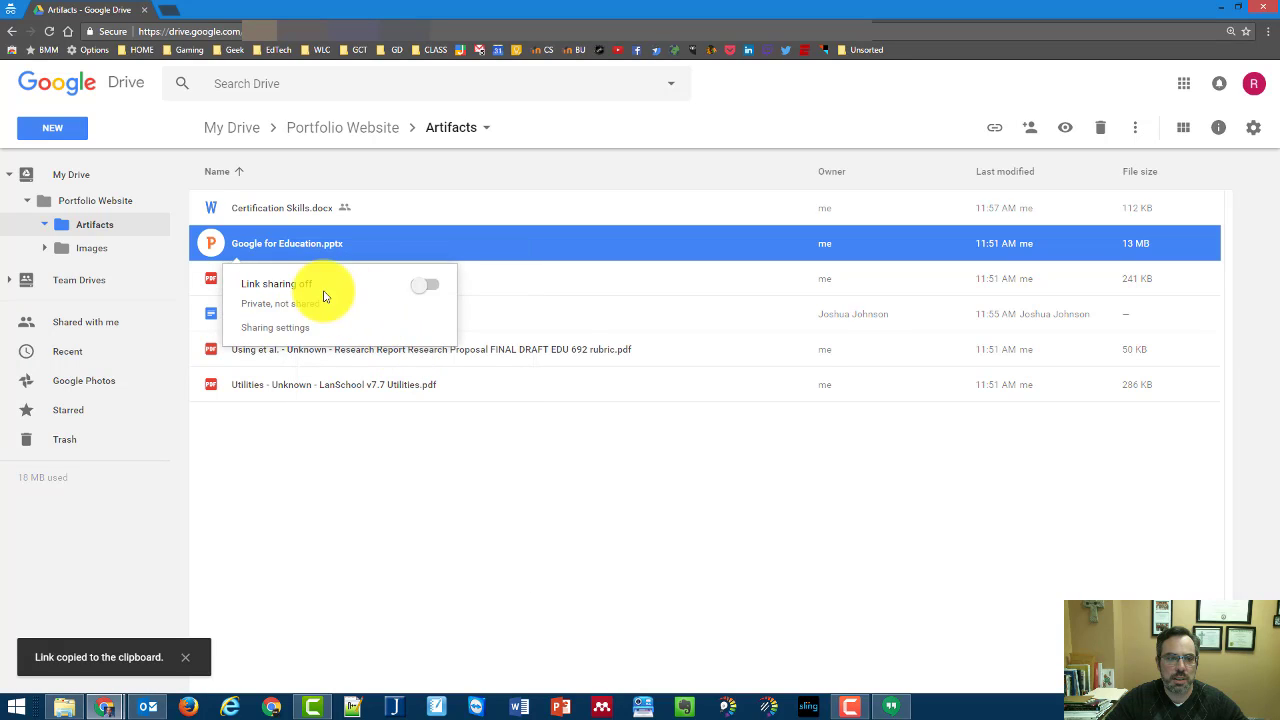
{"action": "left_click", "coordinate": [430, 287]}
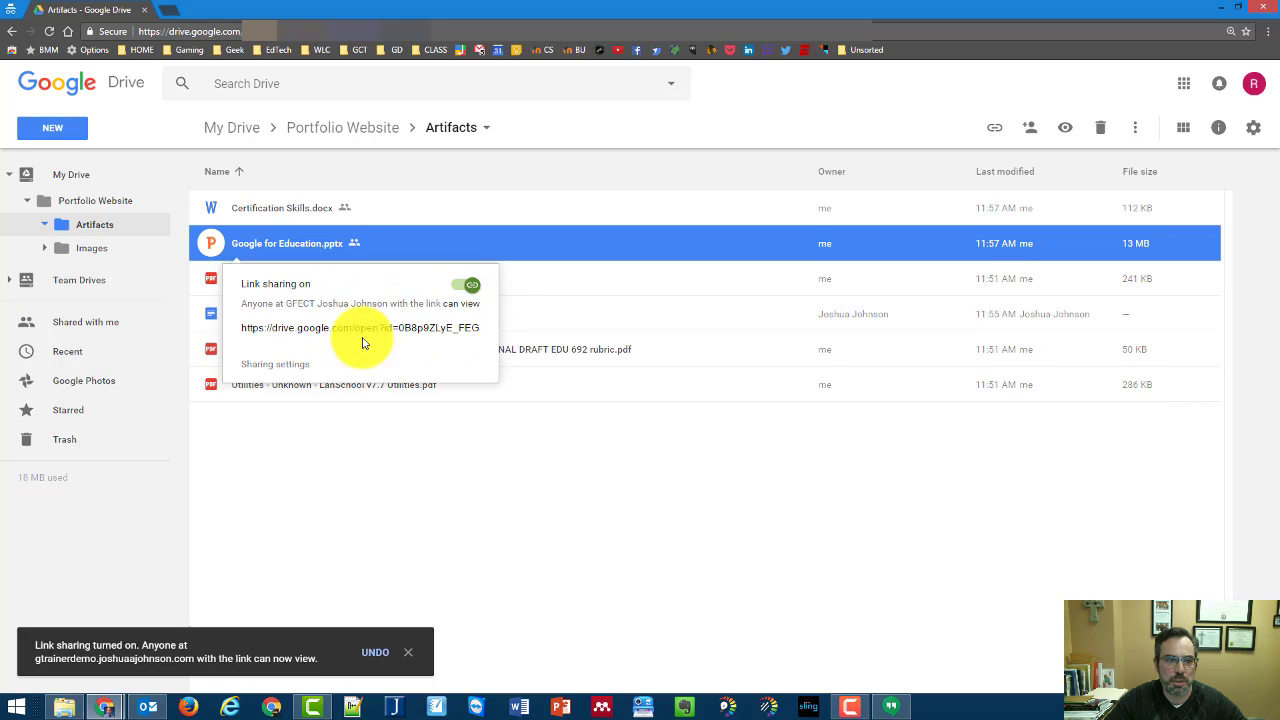
{"action": "left_click", "coordinate": [283, 368]}
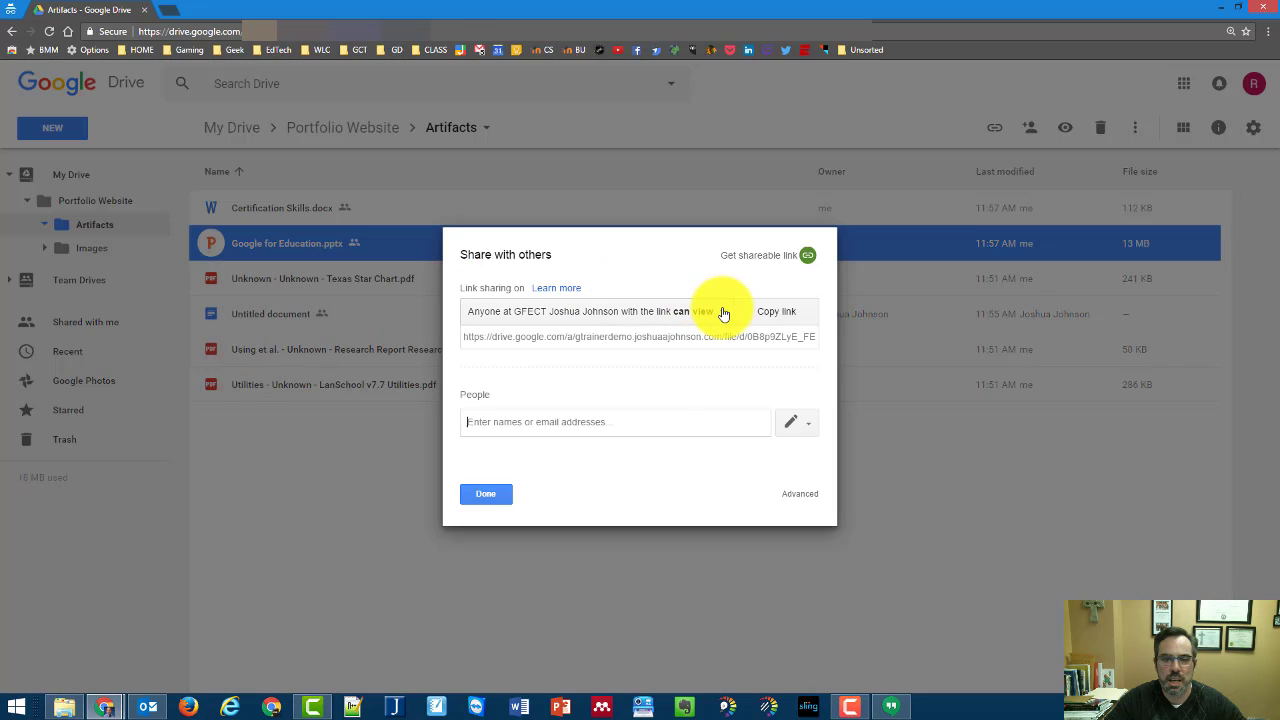
{"action": "left_click", "coordinate": [724, 312]}
{"action": "left_click", "coordinate": [522, 440]}
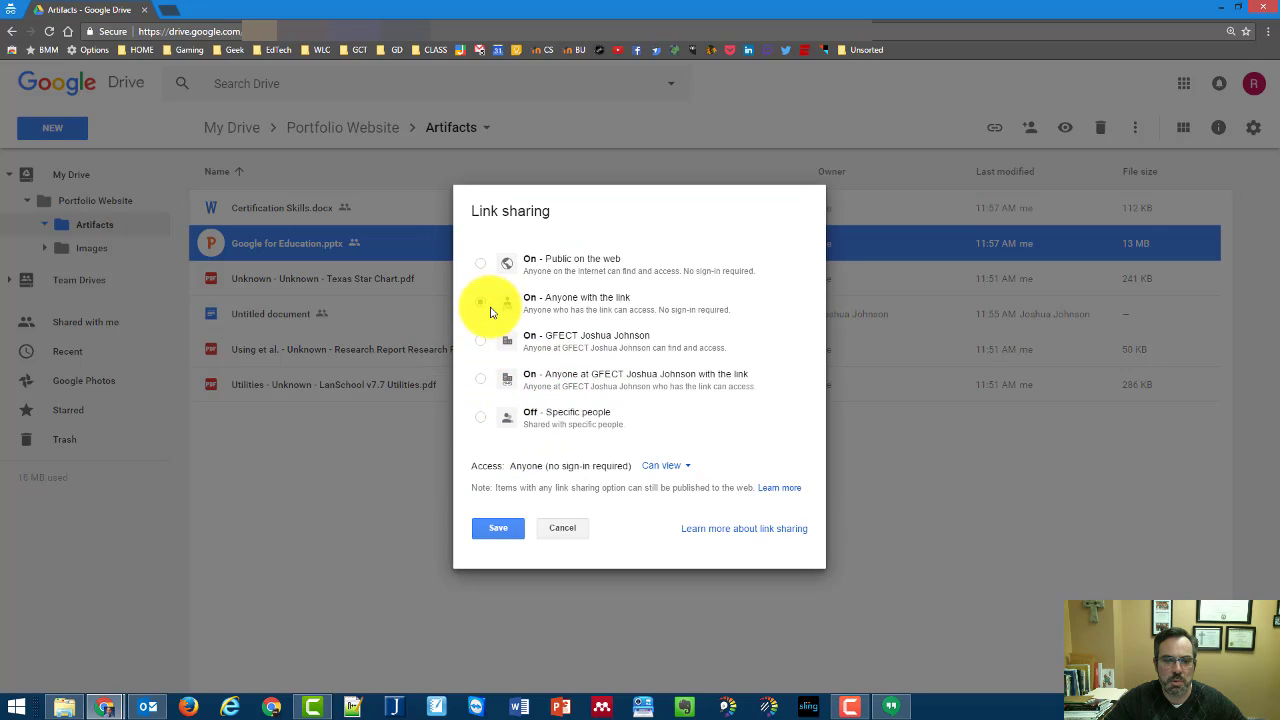
{"action": "left_click", "coordinate": [498, 527]}
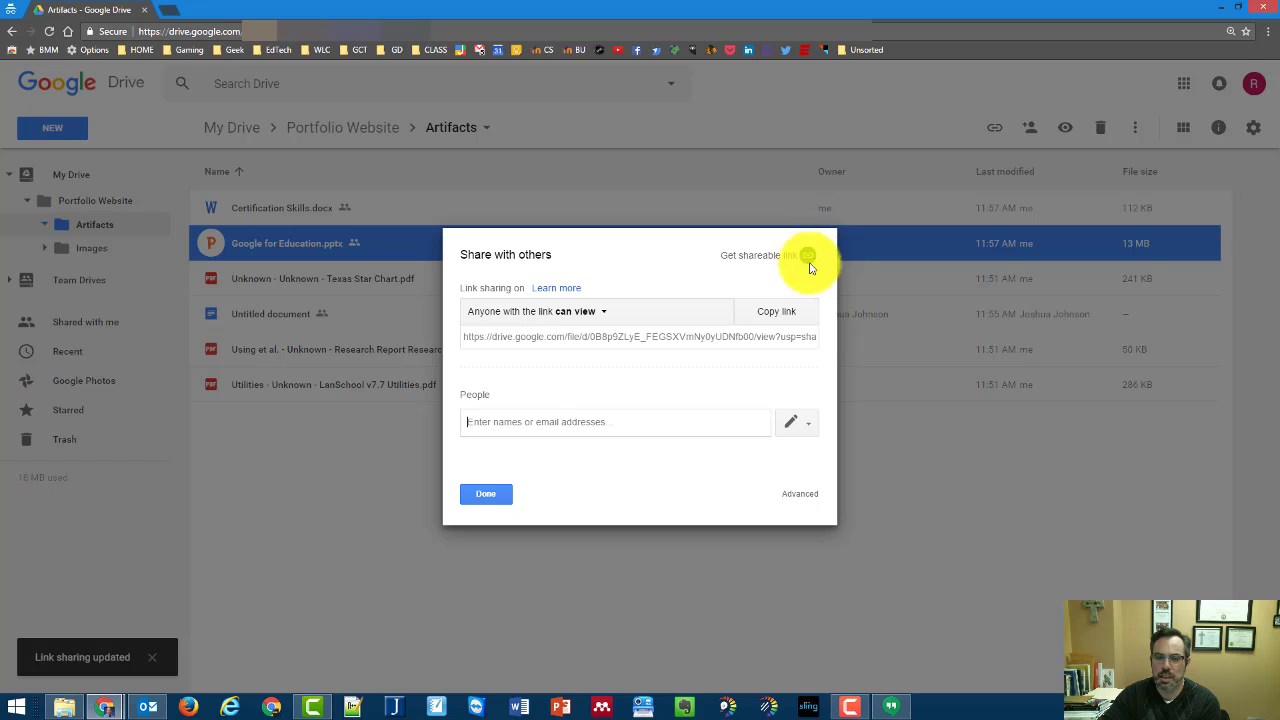
{"action": "left_click", "coordinate": [503, 492]}
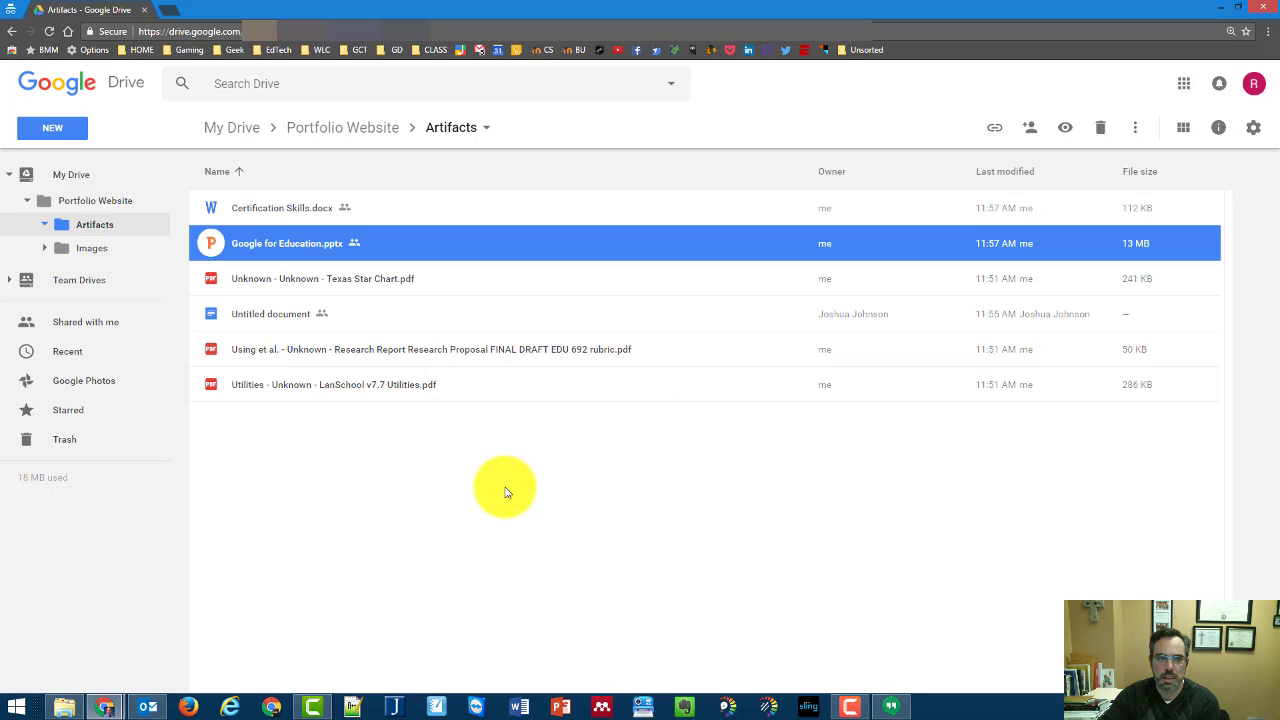
Leave the Utilities PDF unshared and return to the Portfolio Website folder
{"action": "right_click", "coordinate": [372, 389]}
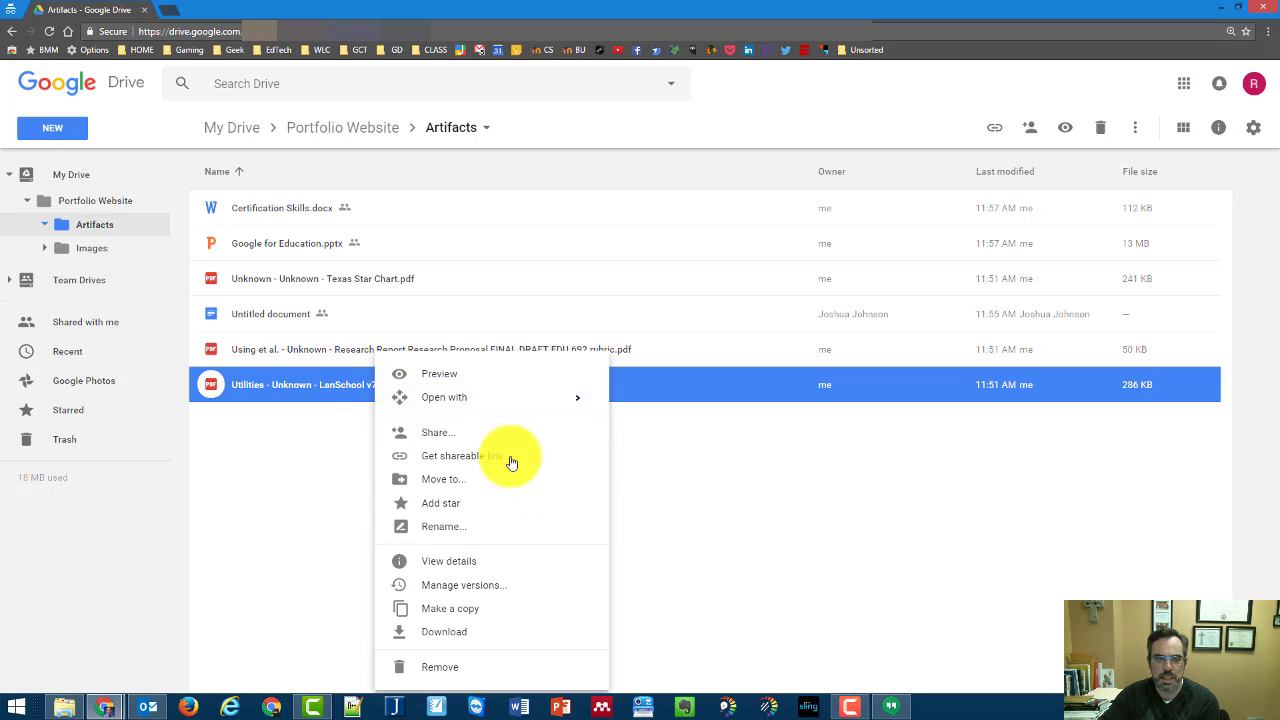
{"action": "left_click", "coordinate": [543, 453]}
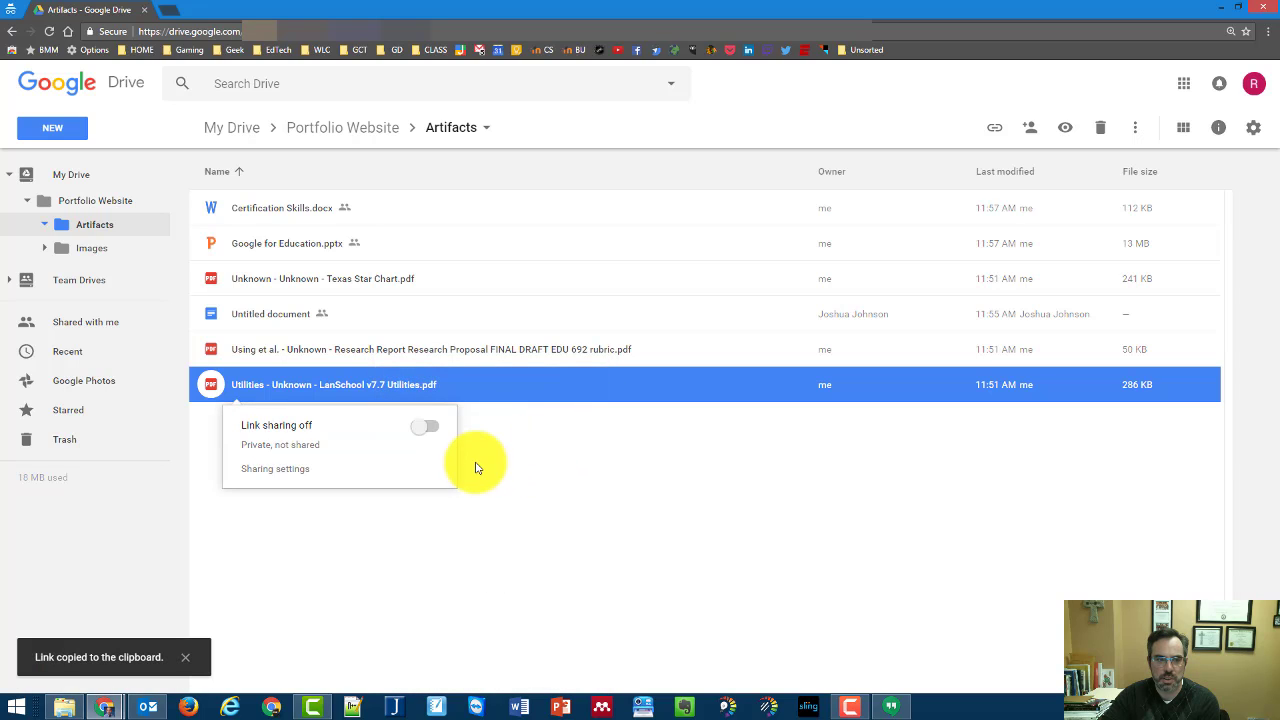
{"action": "left_click", "coordinate": [582, 502]}
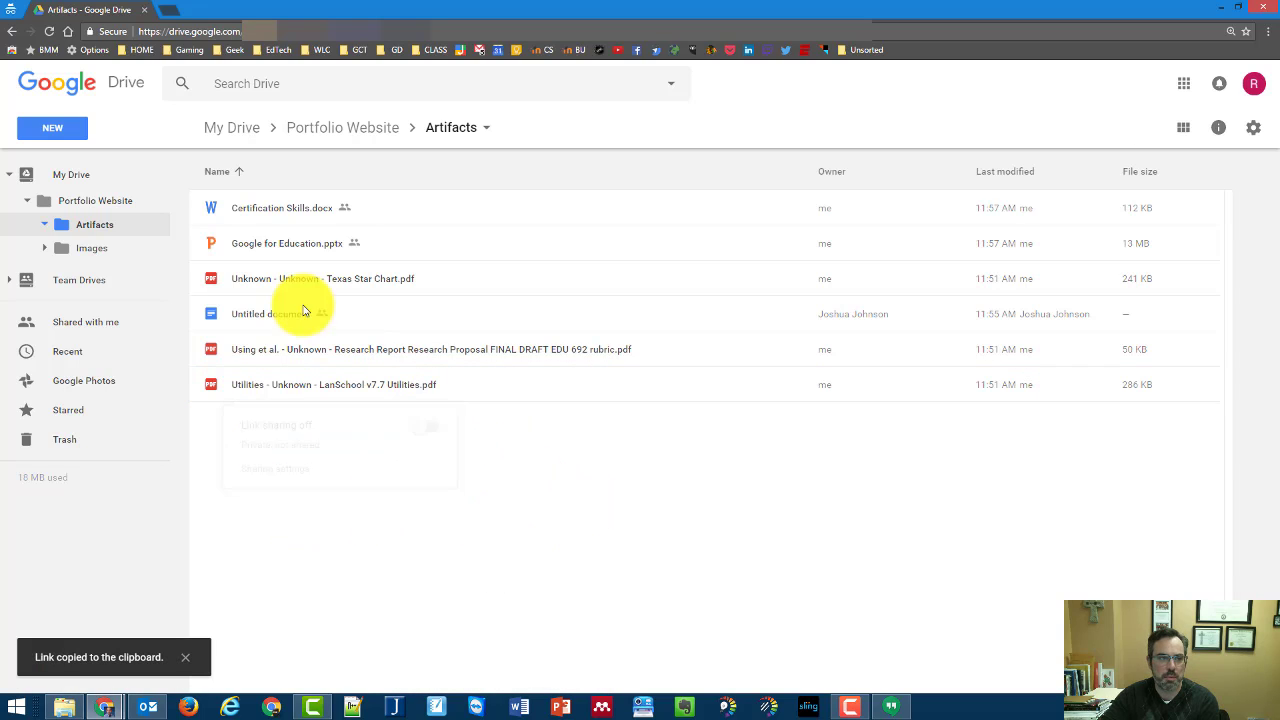
{"action": "left_click", "coordinate": [60, 204]}
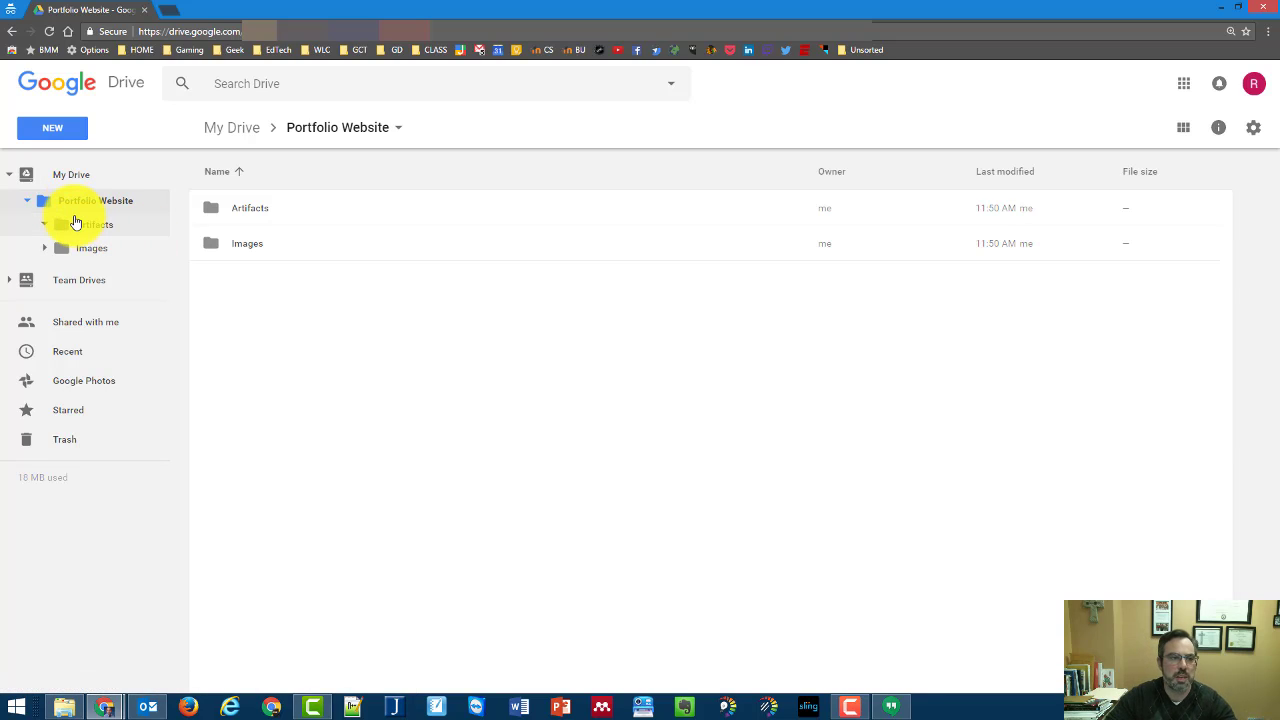
From My Drive, set the Portfolio Website folder's link sharing to 'On – Anyone with the link'
{"action": "left_click", "coordinate": [45, 176]}
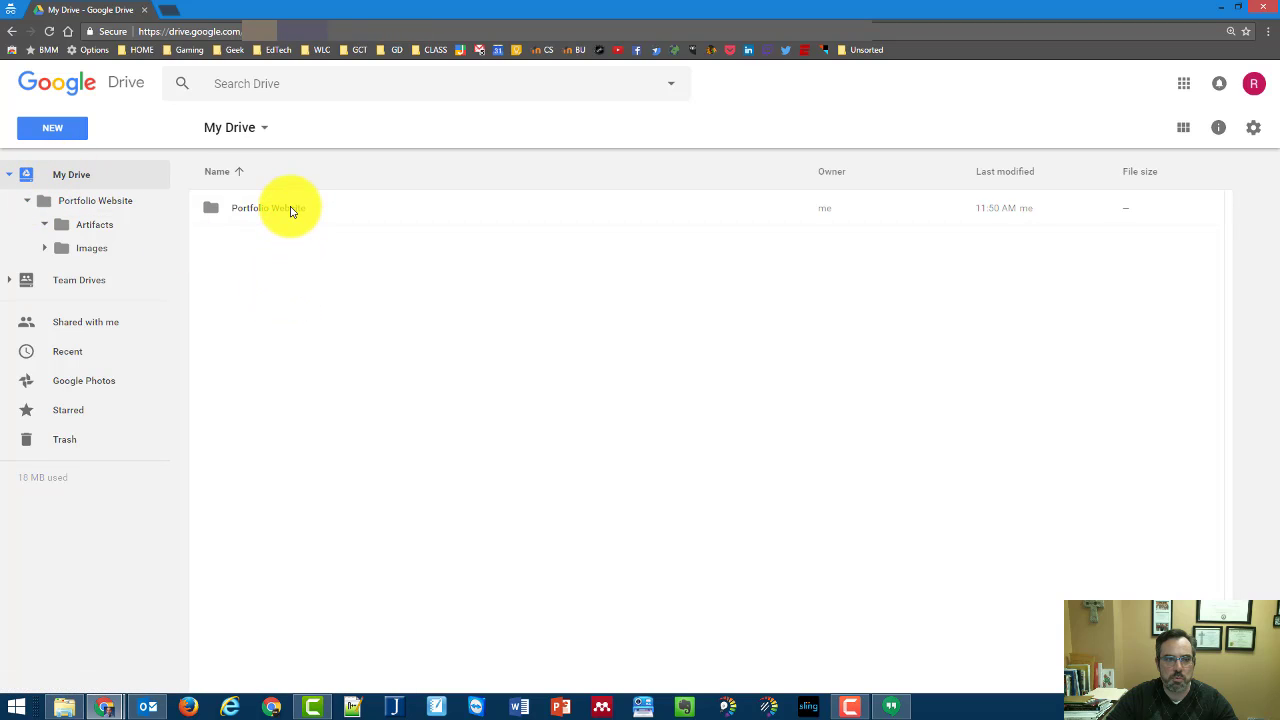
{"action": "right_click", "coordinate": [290, 210]}
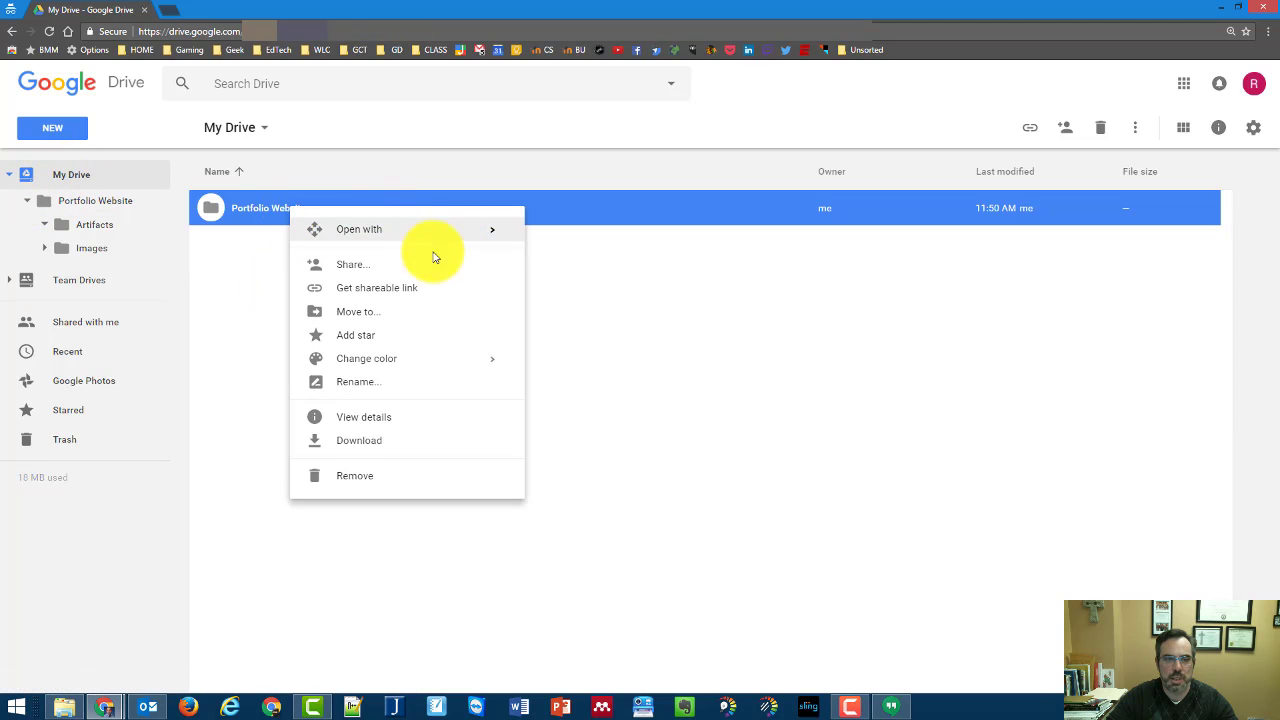
{"action": "left_click", "coordinate": [409, 289]}
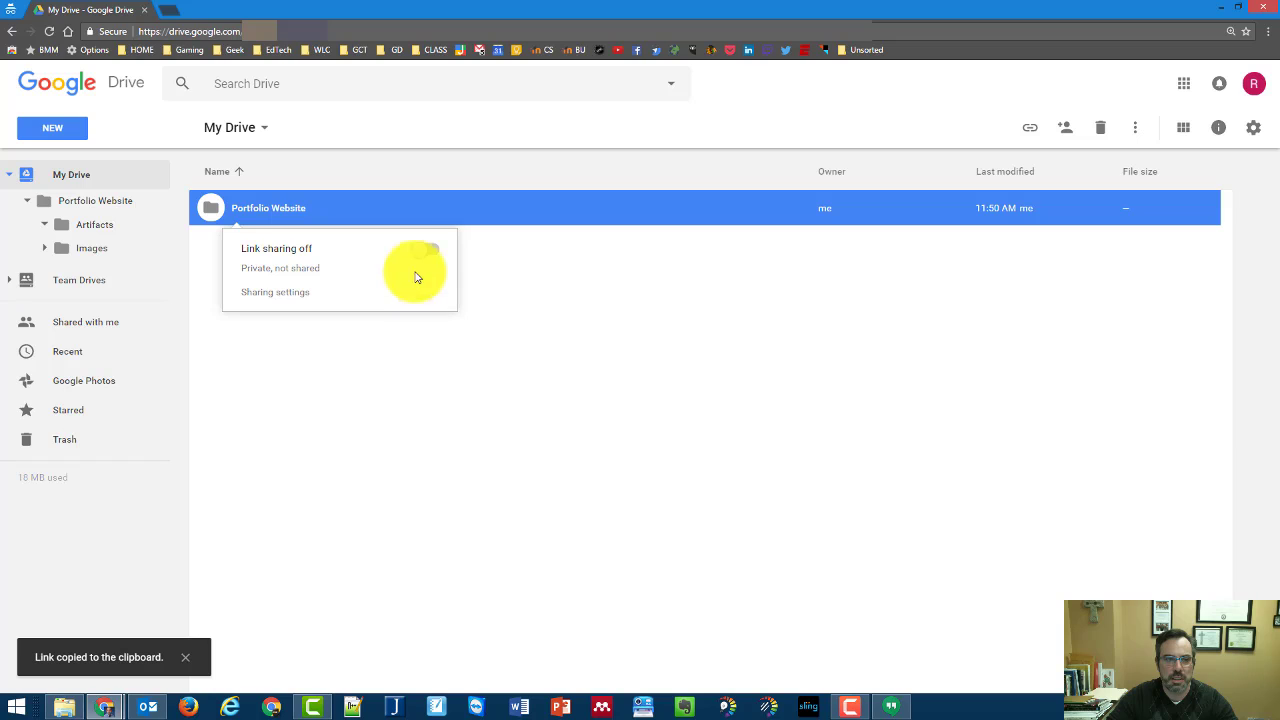
{"action": "left_click", "coordinate": [424, 250]}
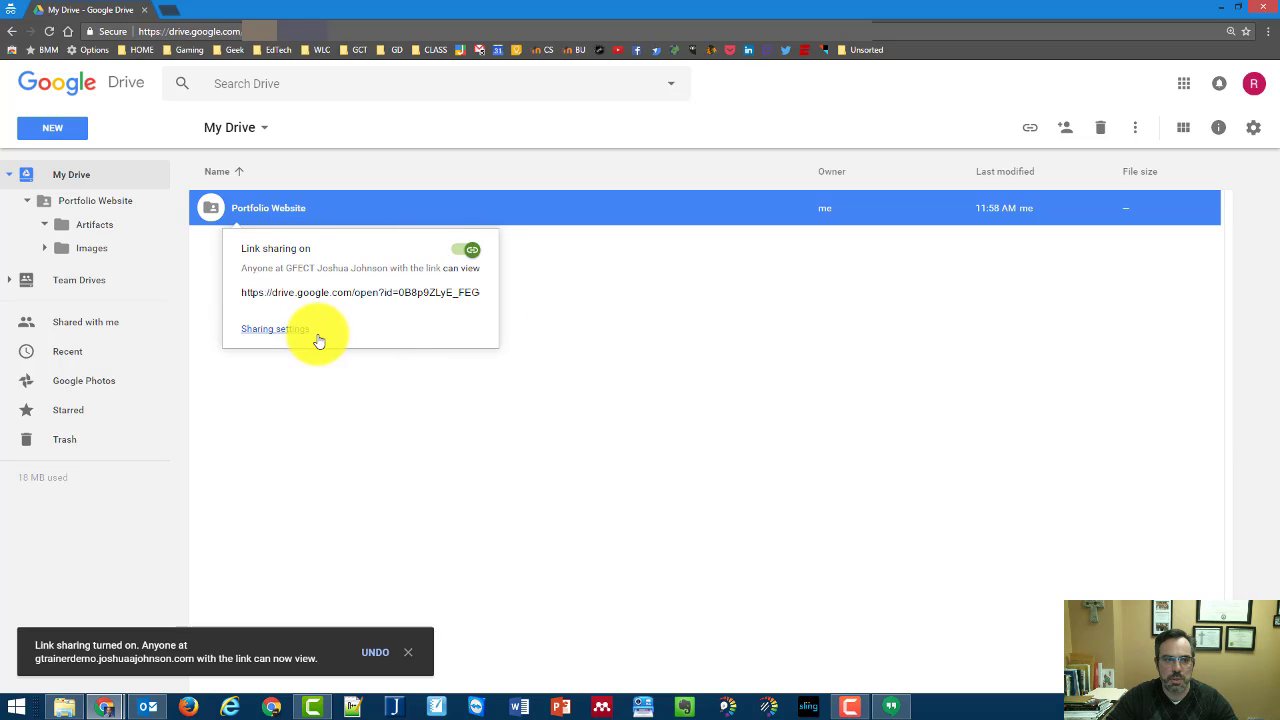
{"action": "left_click", "coordinate": [275, 331]}
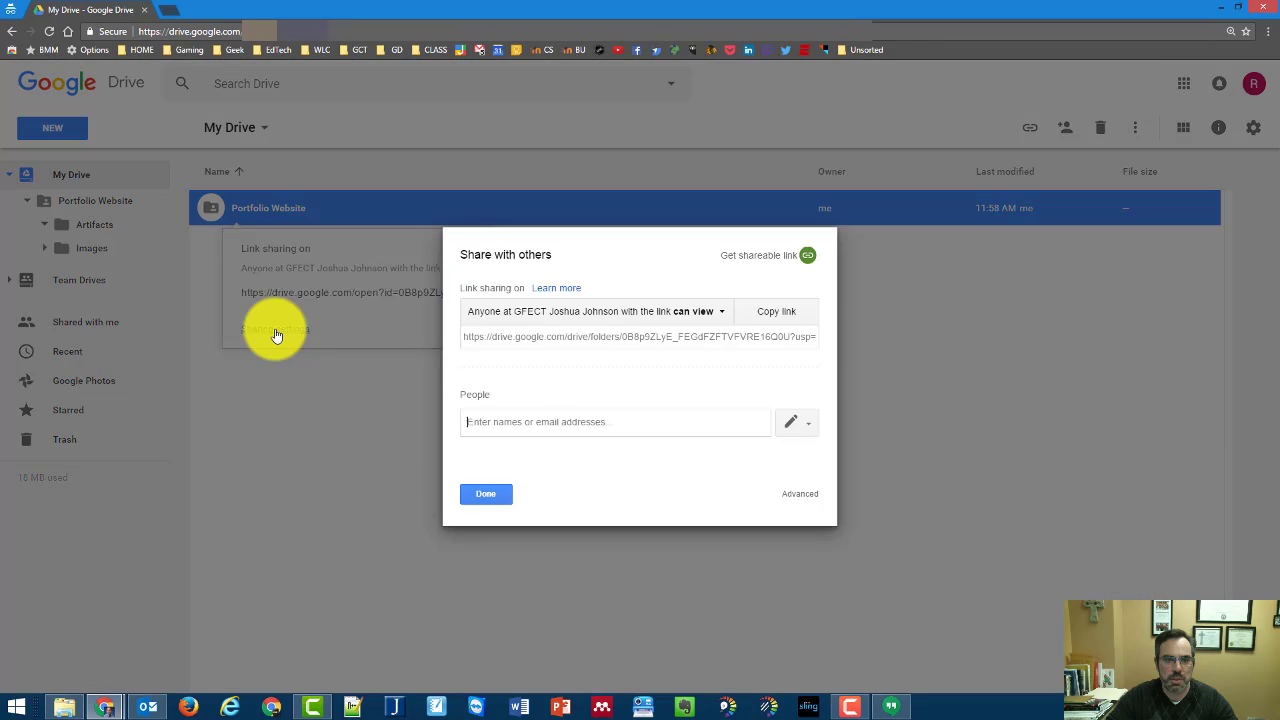
{"action": "left_click", "coordinate": [701, 320]}
{"action": "left_click", "coordinate": [501, 421]}
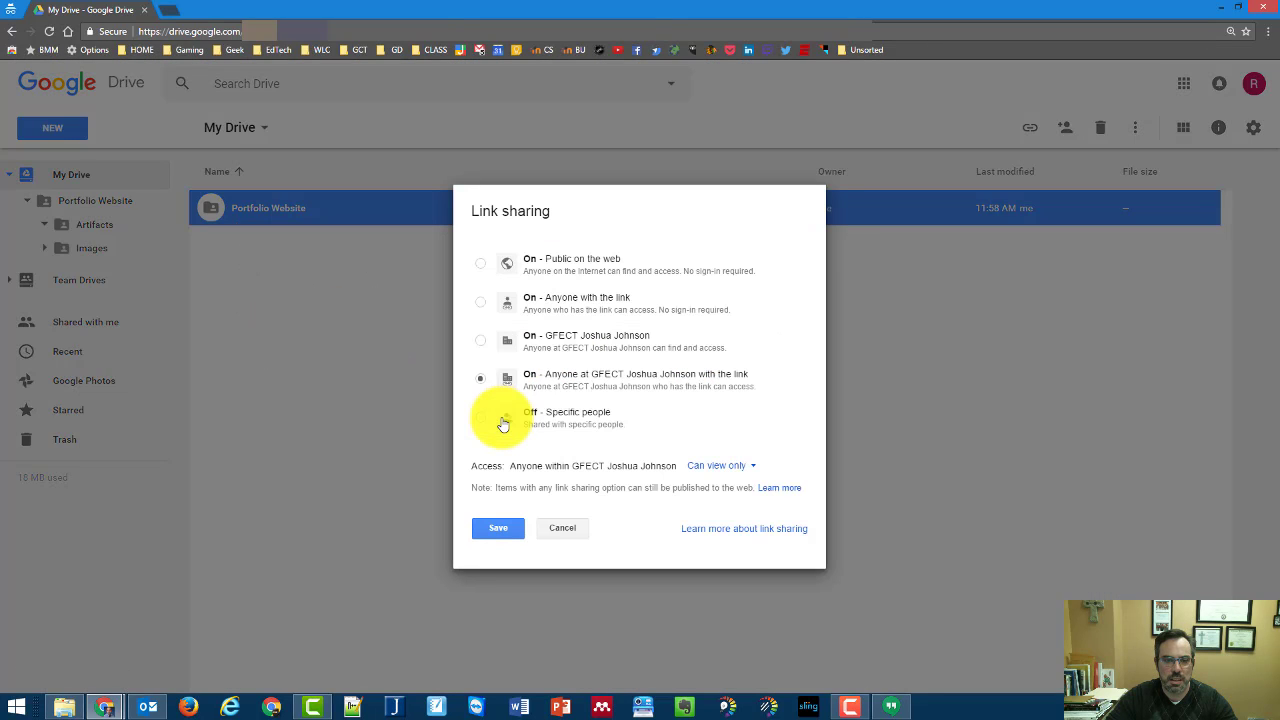
{"action": "left_click", "coordinate": [507, 270]}
{"action": "left_click", "coordinate": [479, 296]}
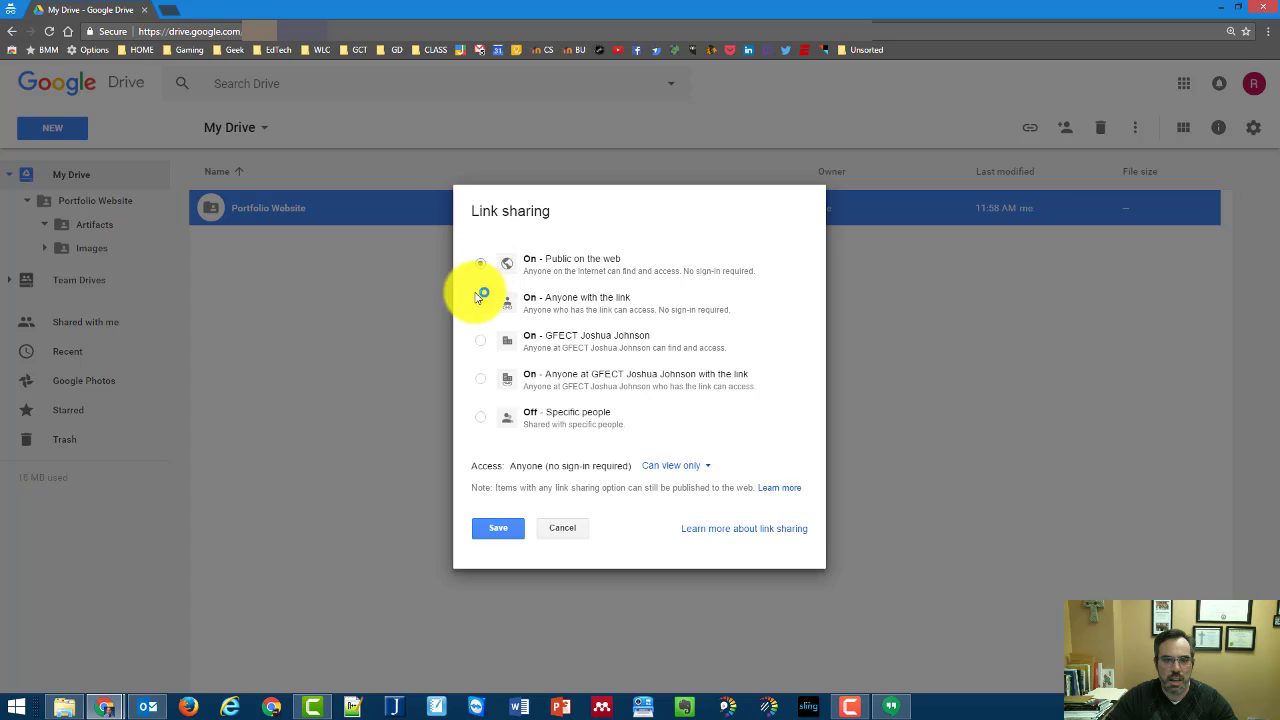
{"action": "left_click", "coordinate": [498, 527]}
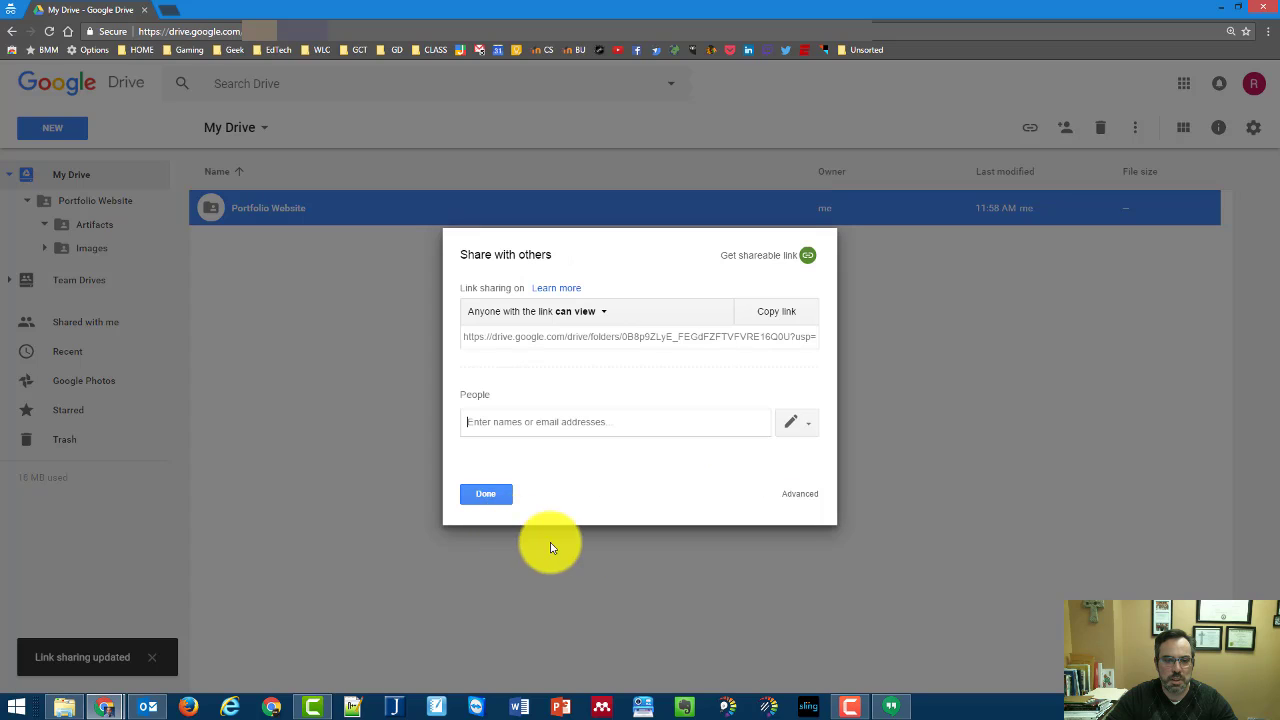
{"action": "left_click", "coordinate": [486, 495]}
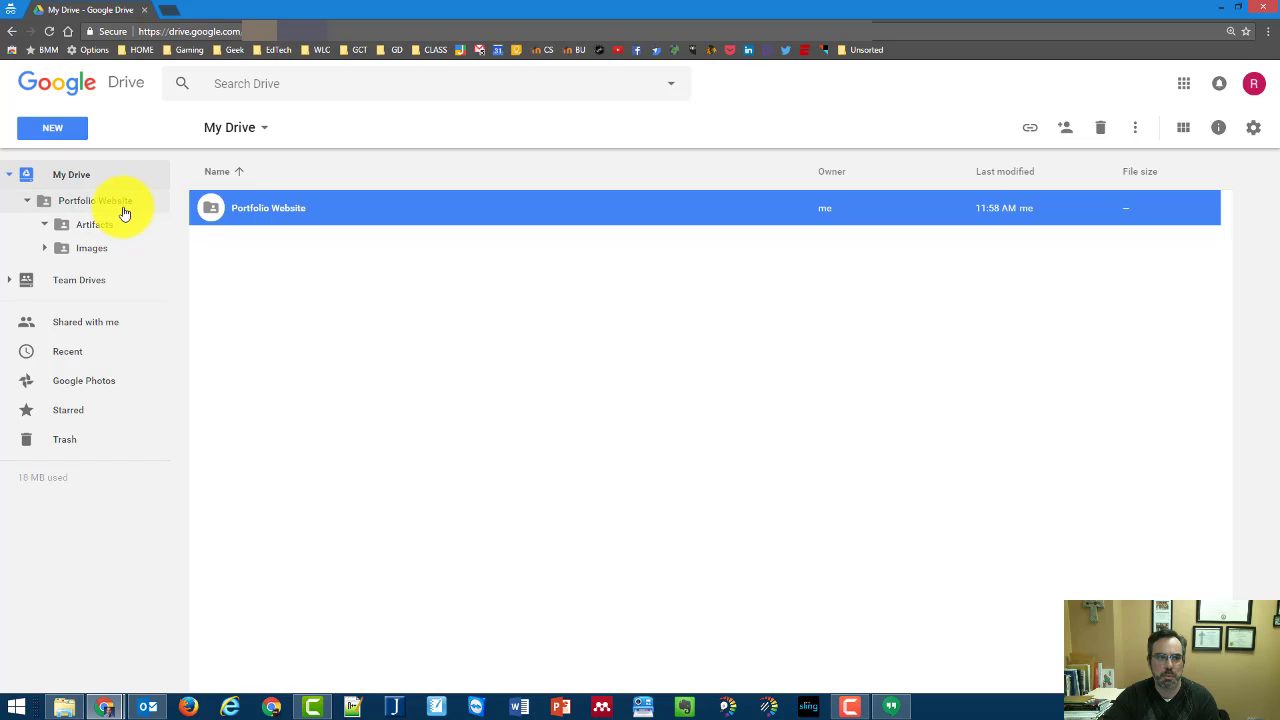
Check sharing in Images, then bring up the context menu for Certification Skills.docx in Artifacts
{"action": "left_click", "coordinate": [105, 247]}
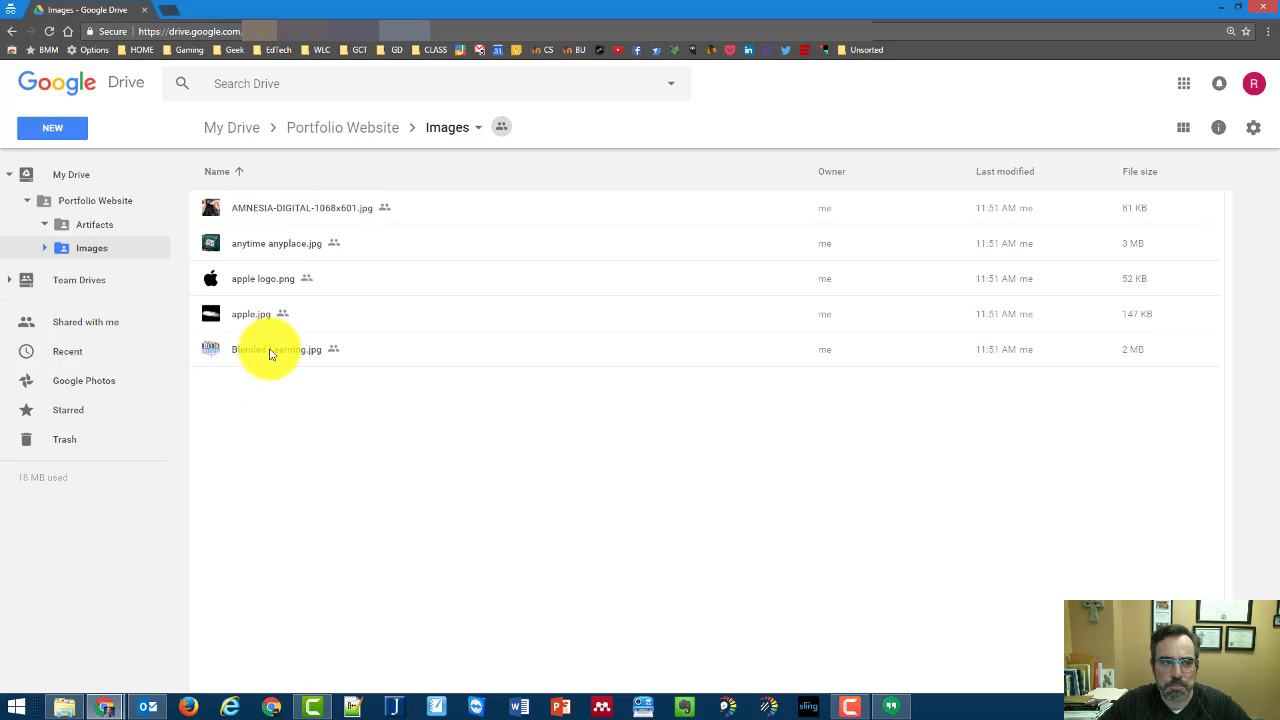
{"action": "left_click", "coordinate": [105, 206]}
{"action": "left_click", "coordinate": [101, 227]}
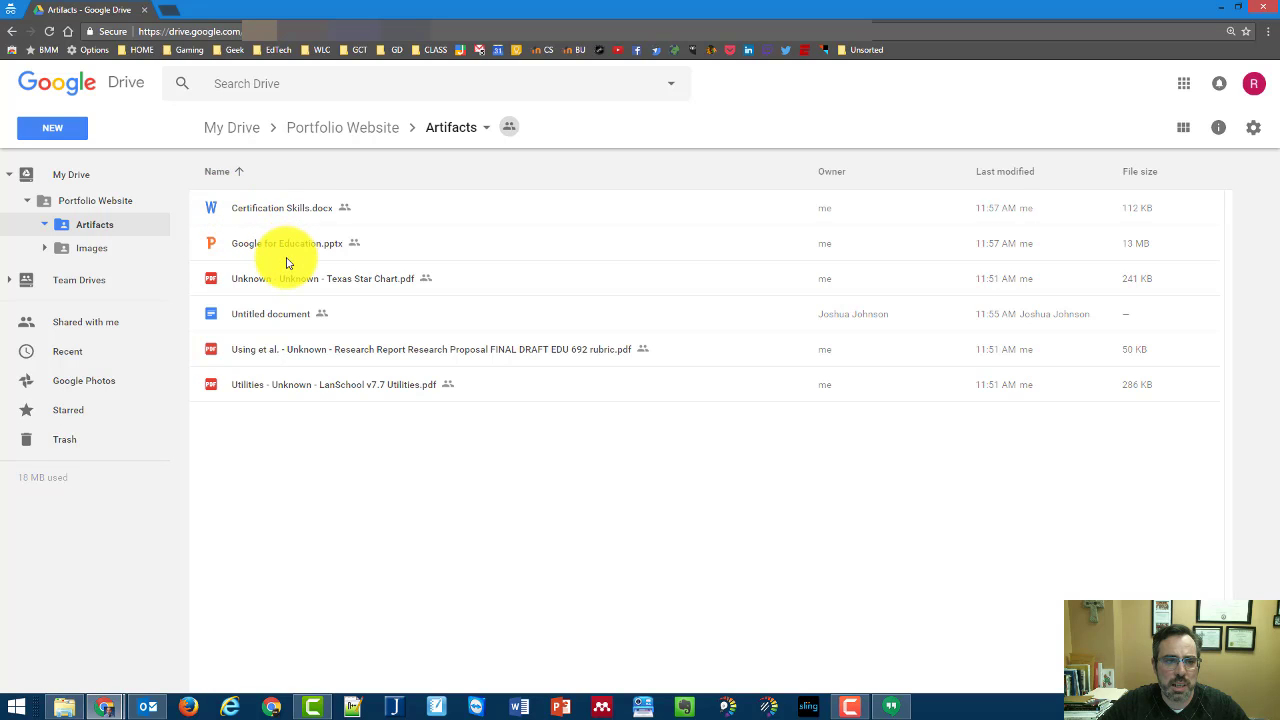
{"action": "left_click", "coordinate": [288, 215]}
{"action": "right_click", "coordinate": [288, 218]}
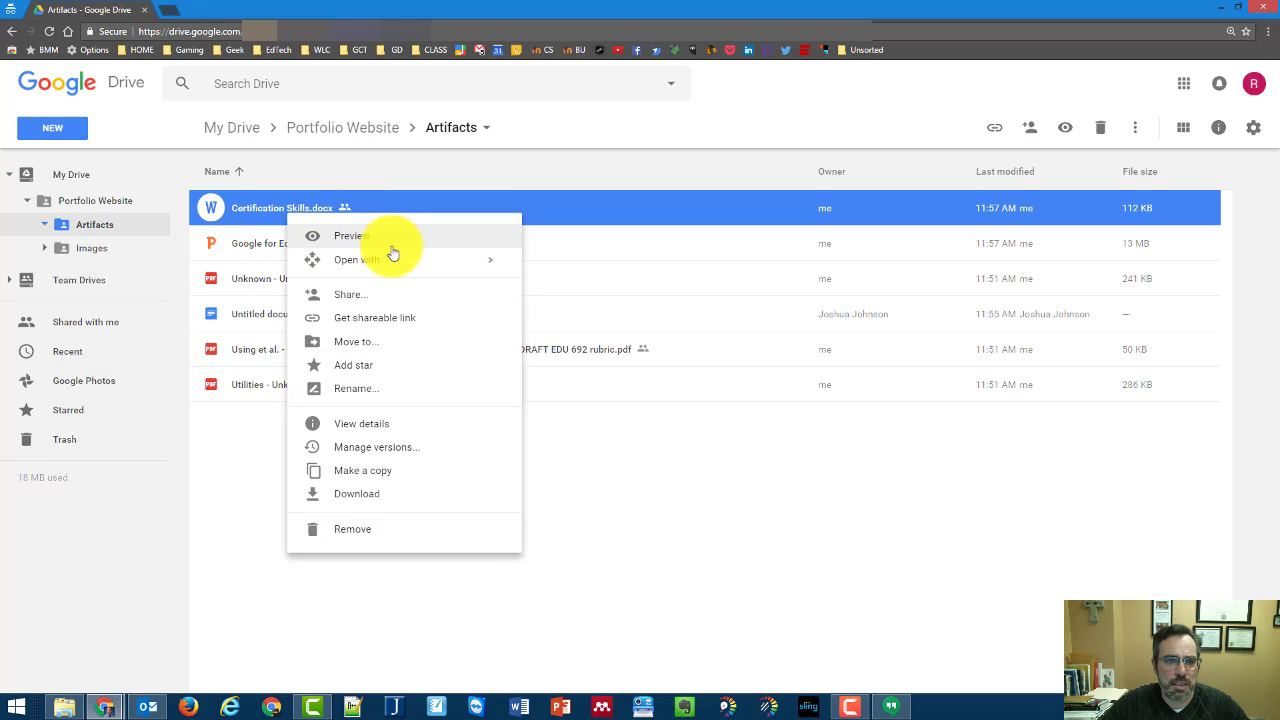
Open Certification Skills.docx with Google Docs
{"action": "mouse_move", "coordinate": [400, 263]}
{"action": "left_click", "coordinate": [567, 273]}
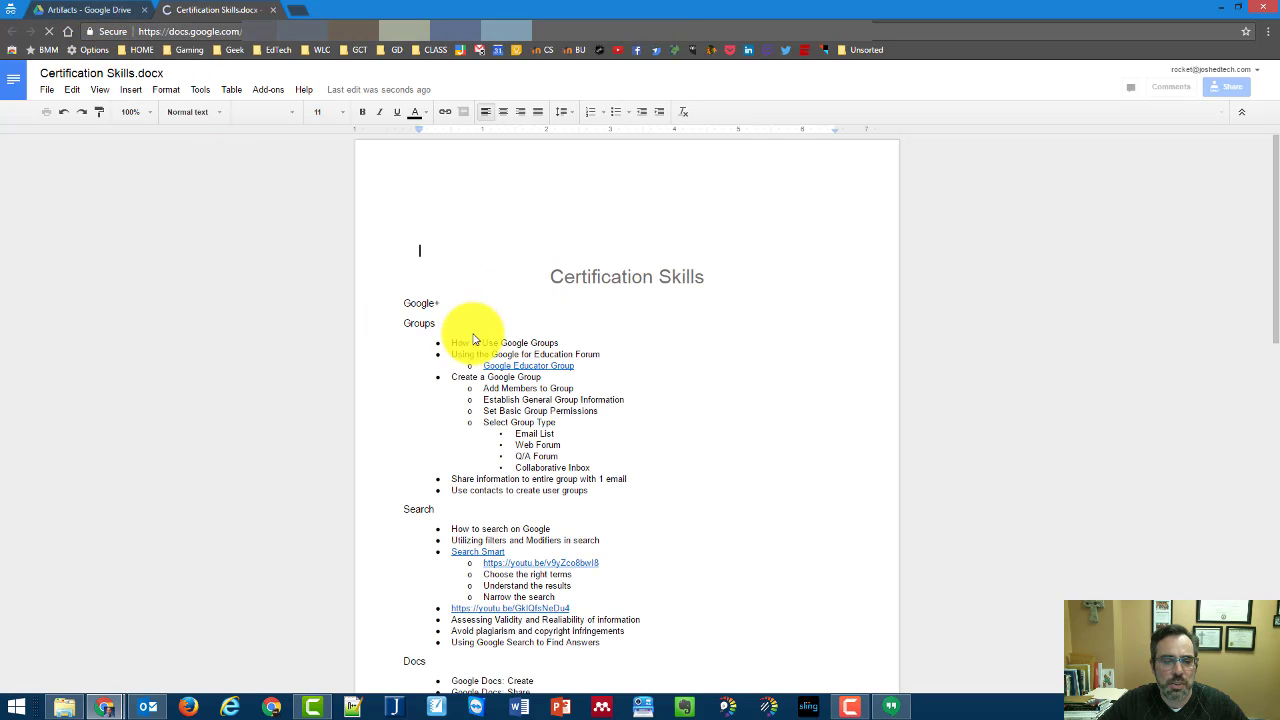
{"action": "left_click", "coordinate": [272, 10]}
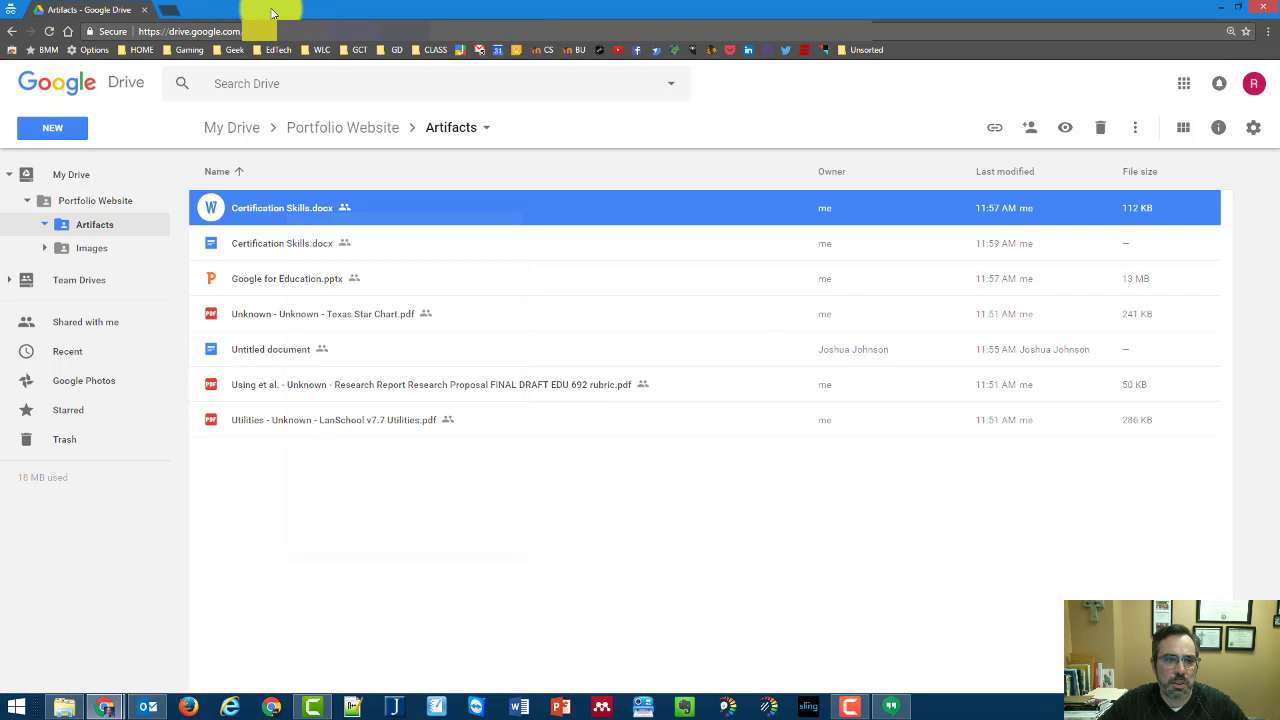
{"action": "left_click", "coordinate": [280, 241]}
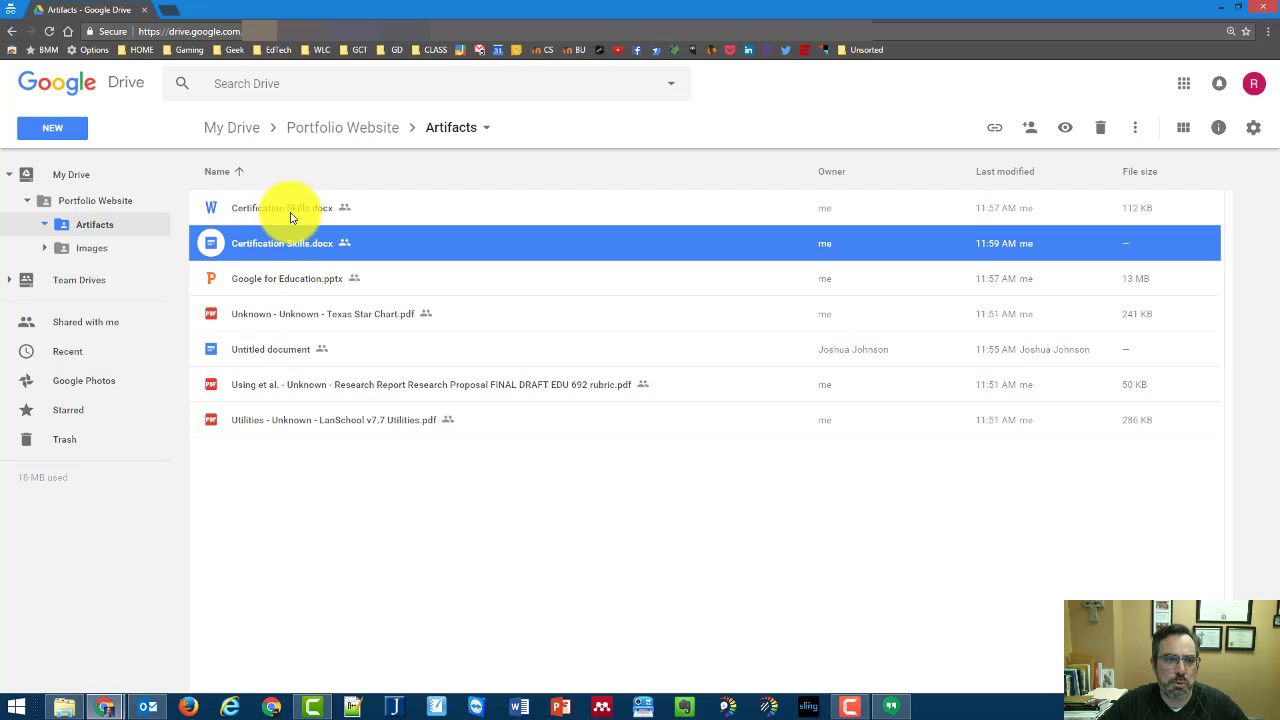
{"action": "left_click", "coordinate": [288, 212]}
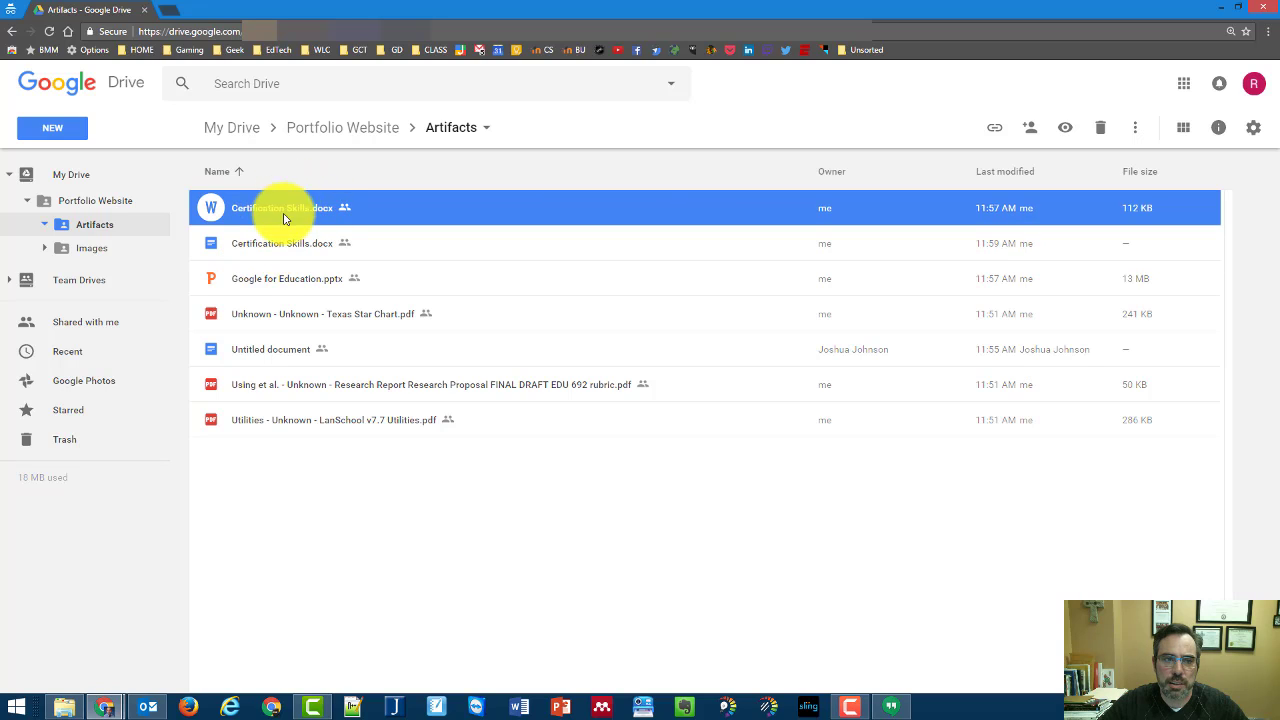